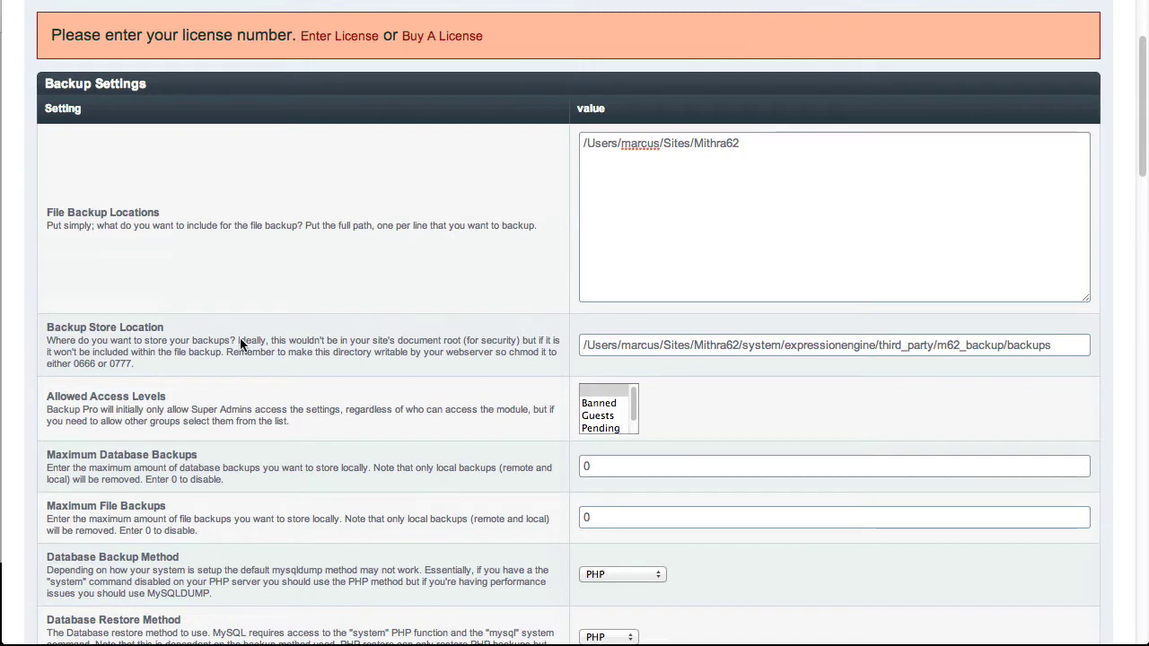
Select the existing Mithra62 site path in File Backup Locations and compare it with the site folders in Transmit.
scroll(240, 343, down, 2)
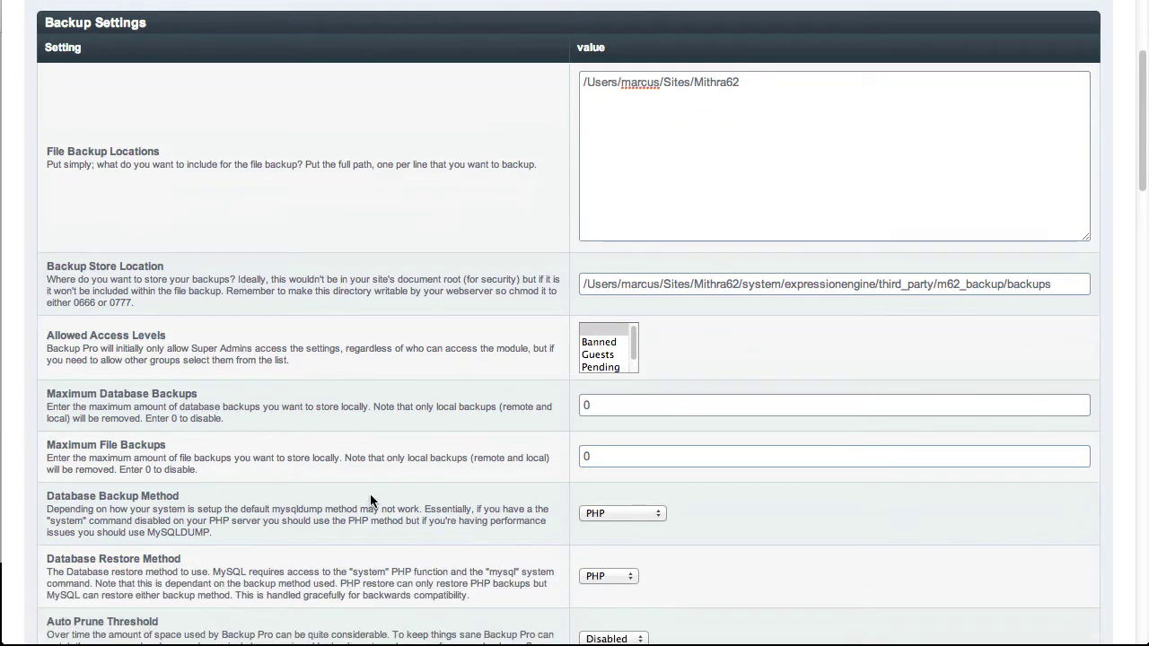
scroll(371, 500, down, 4)
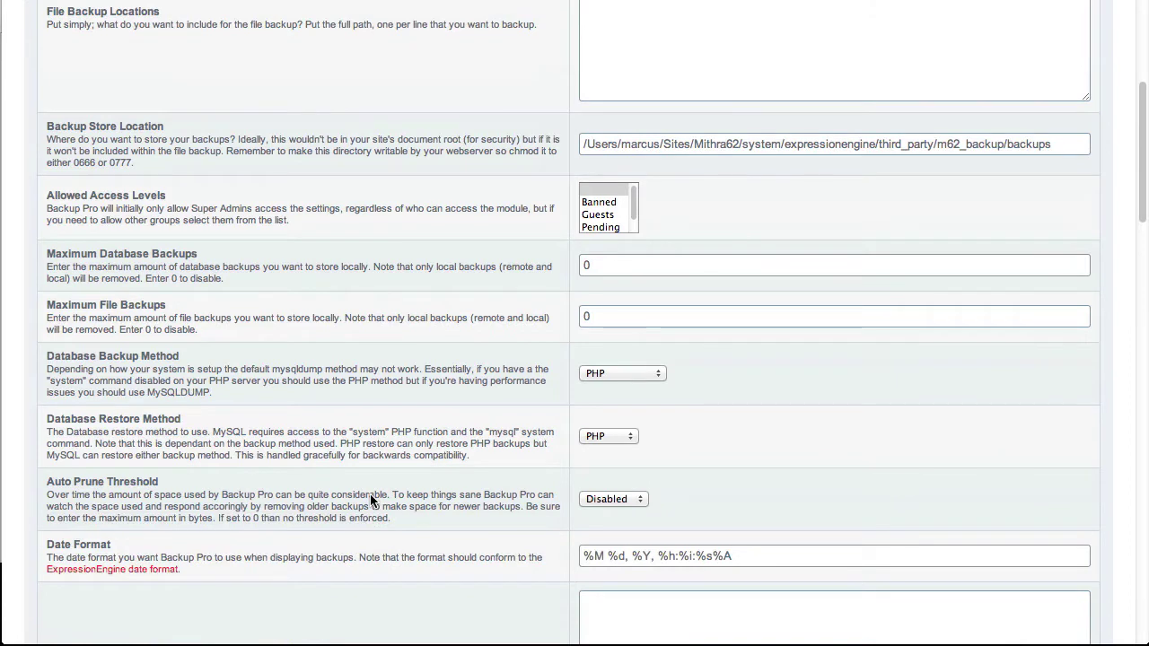
scroll(369, 494, up, 10)
click(706, 318)
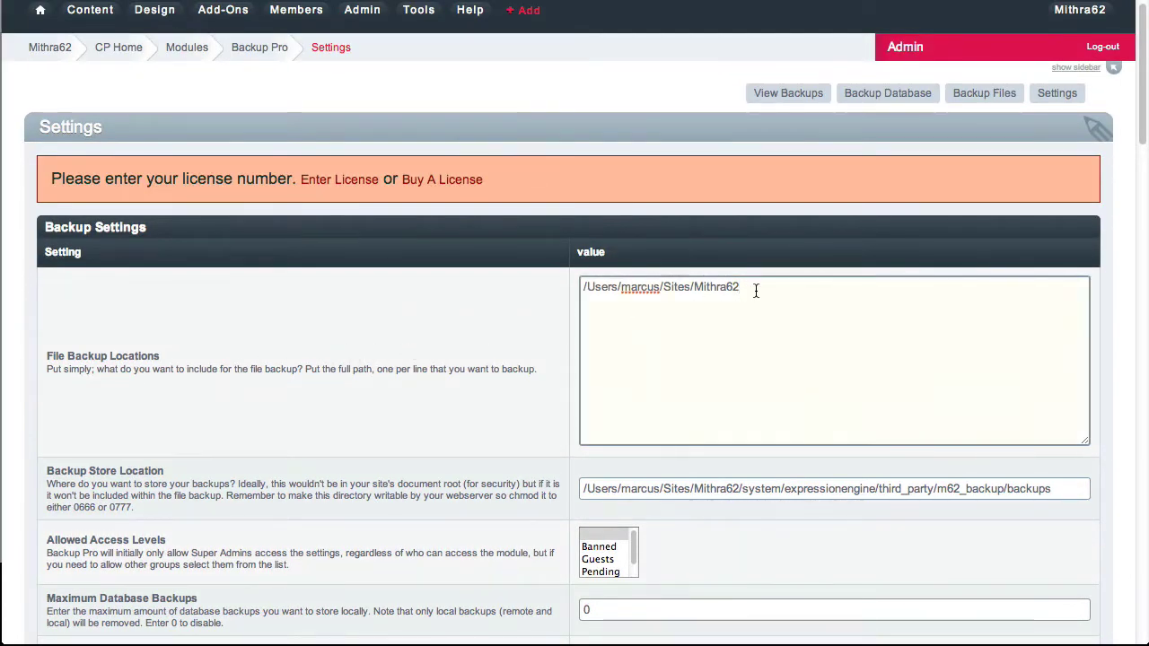
drag(756, 290, 584, 288)
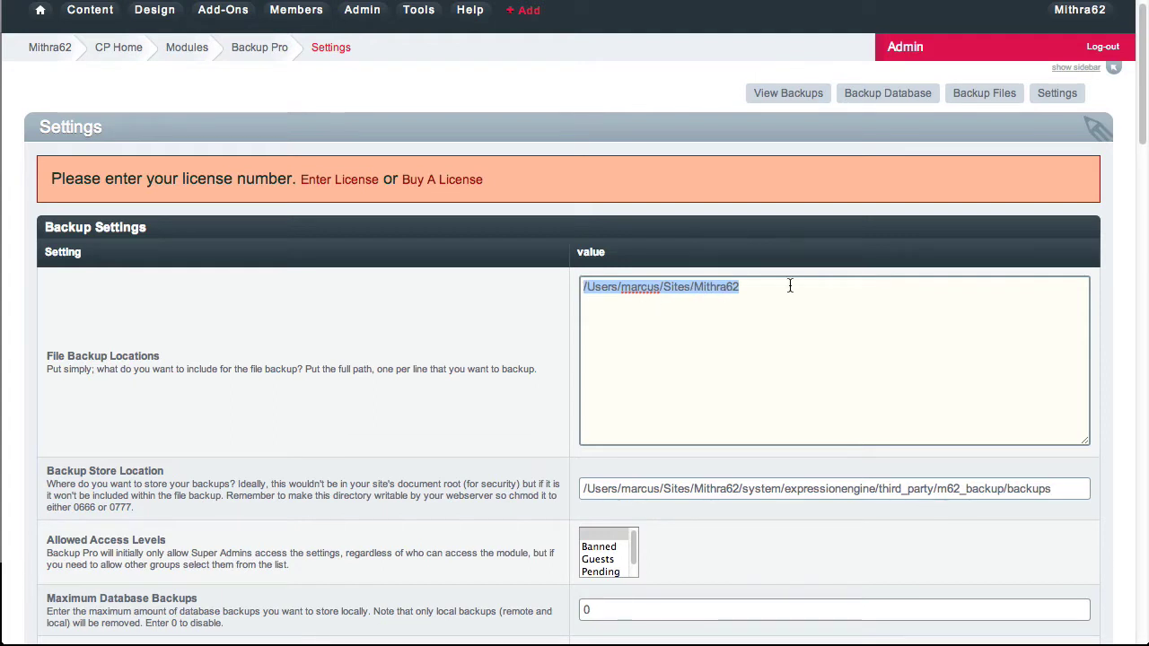
key(super+Tab)
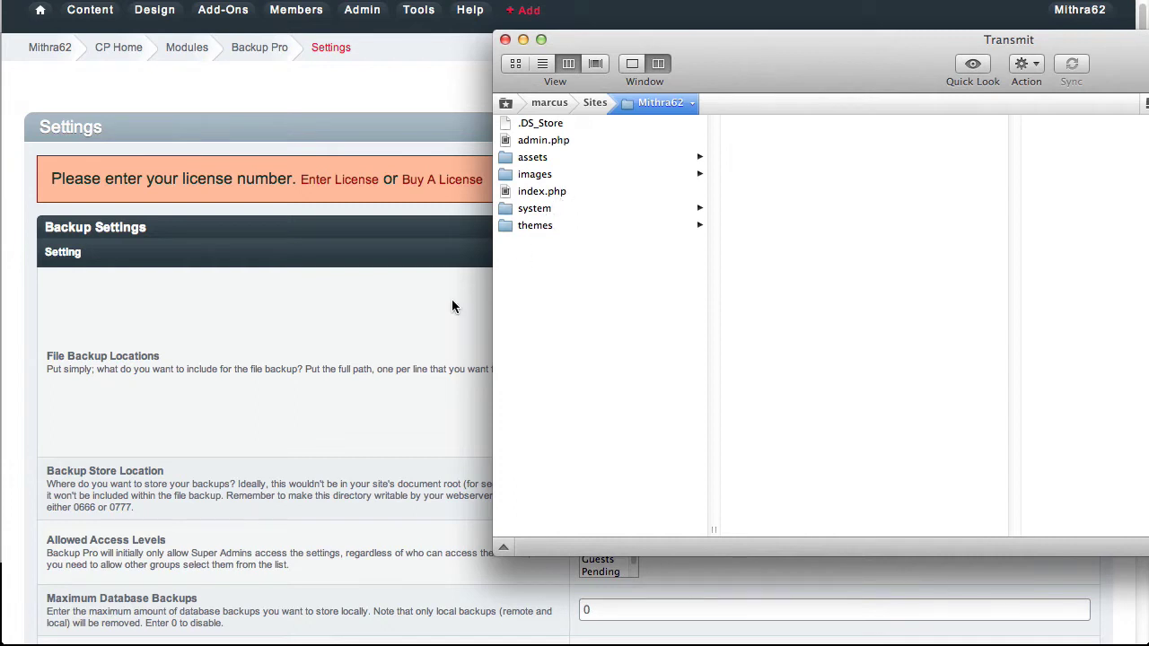
key(super+Tab)
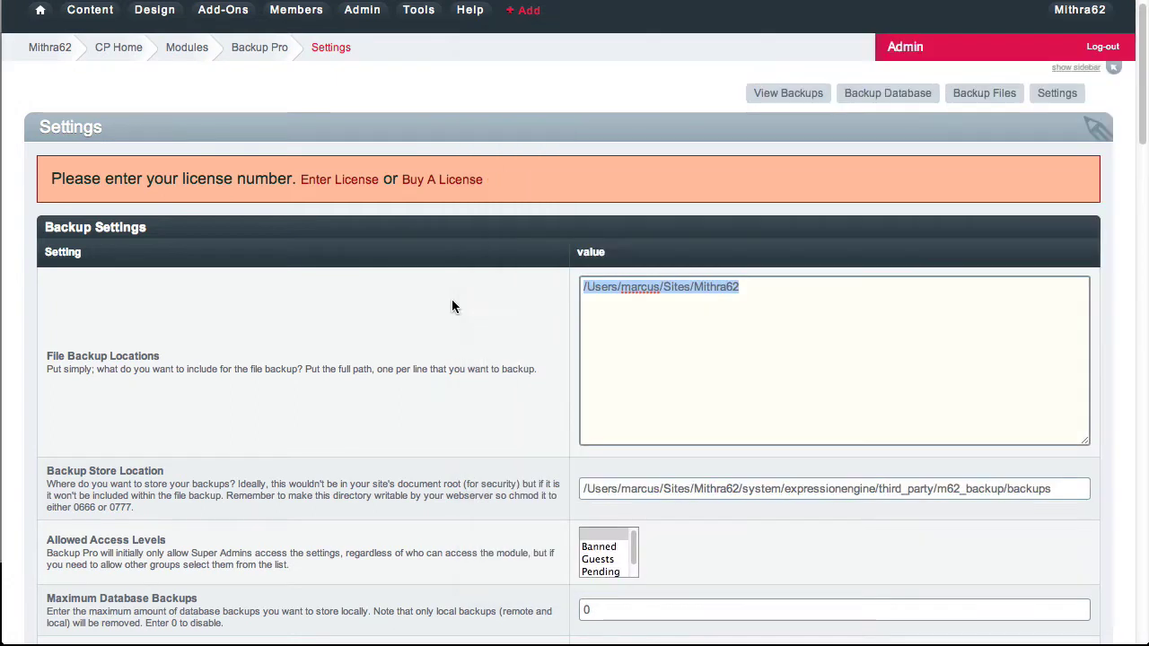
Add example path lines for the Mithra62 assets and system folders below the site root.
click(815, 302)
text(/a)
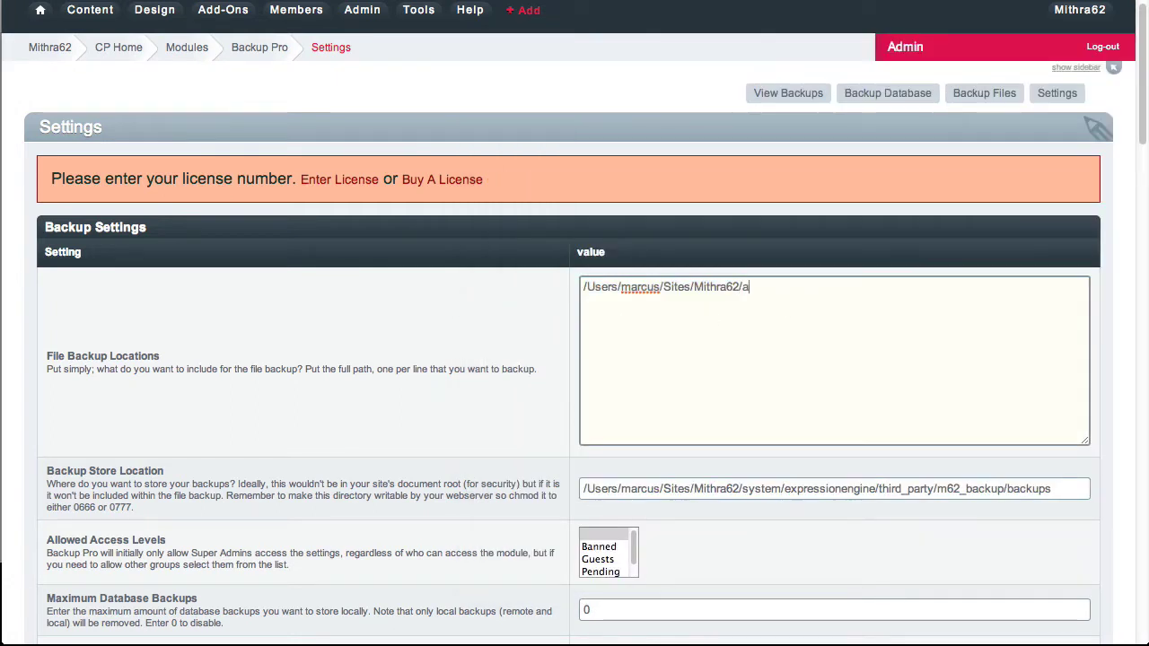
text(ssets)
key(super+a)
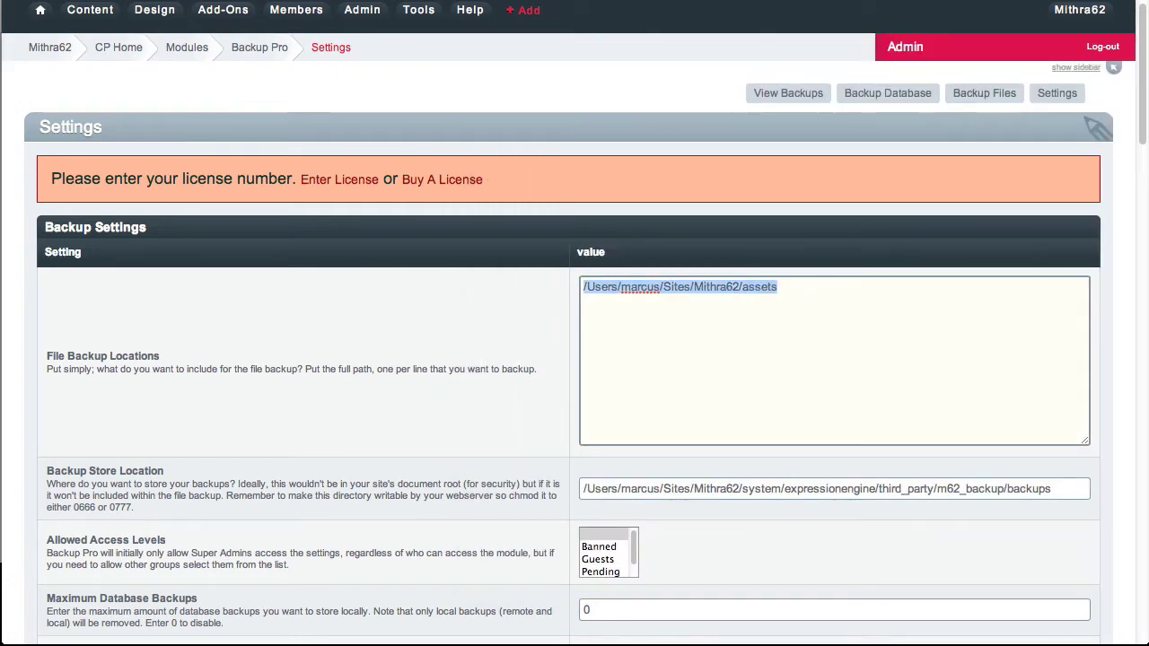
key(super+c)
key(Right)
key(Return)
key(super+v)
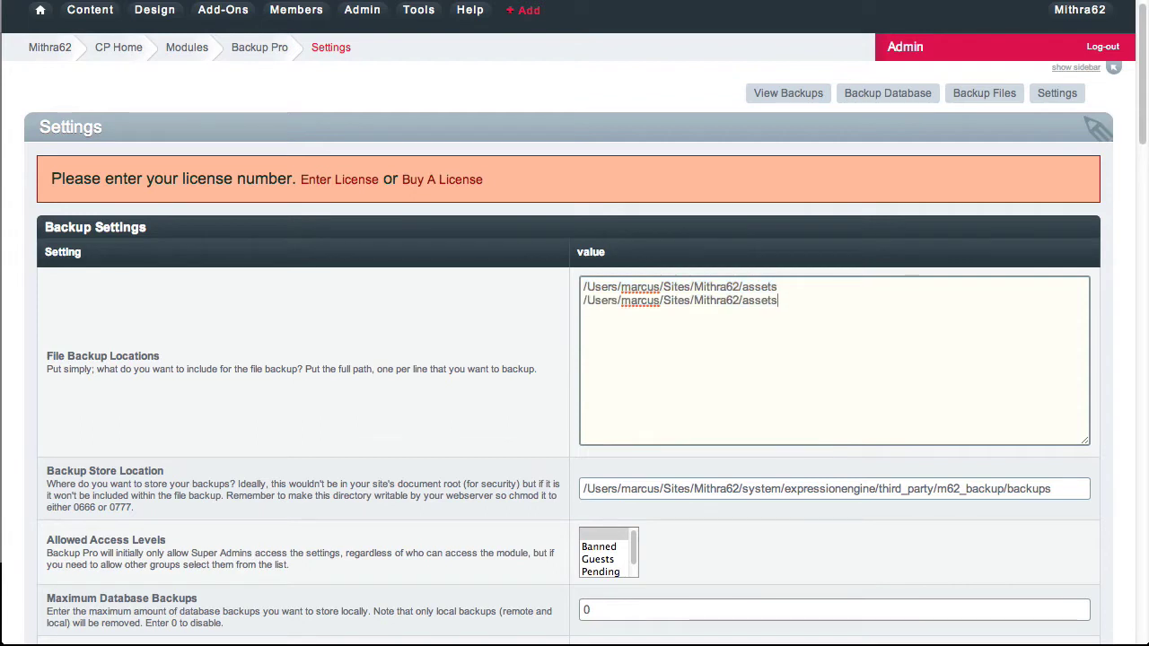
key(shift+alt+Left)
text(system)
key(super+v)
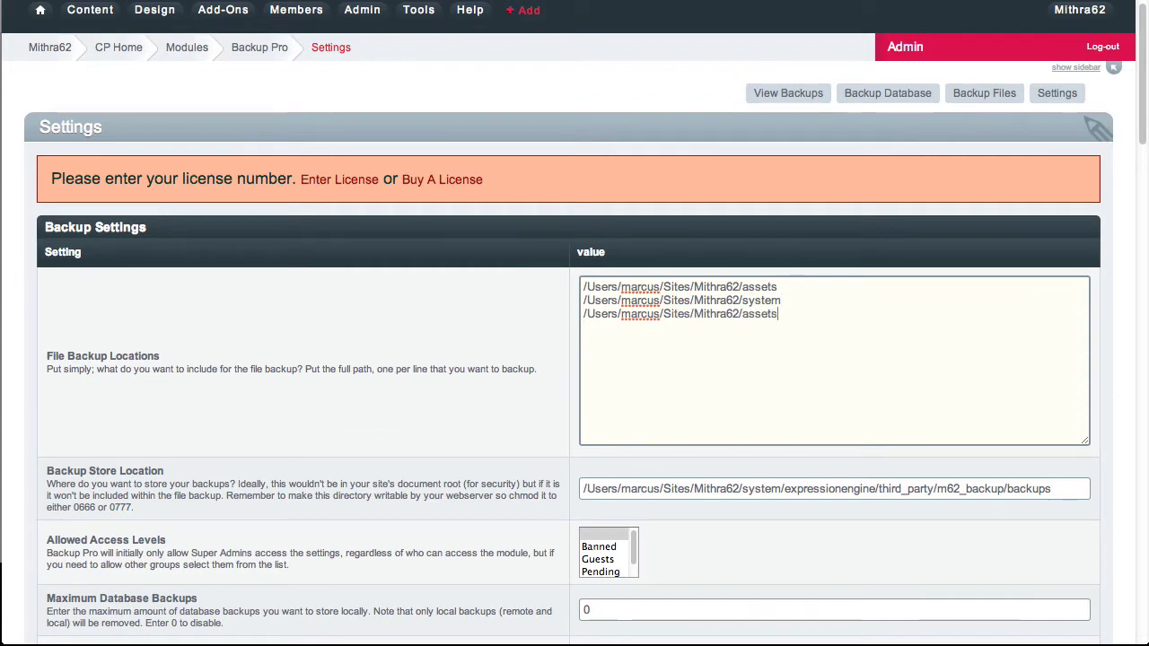
key(alt+shift+Left)
text(system)
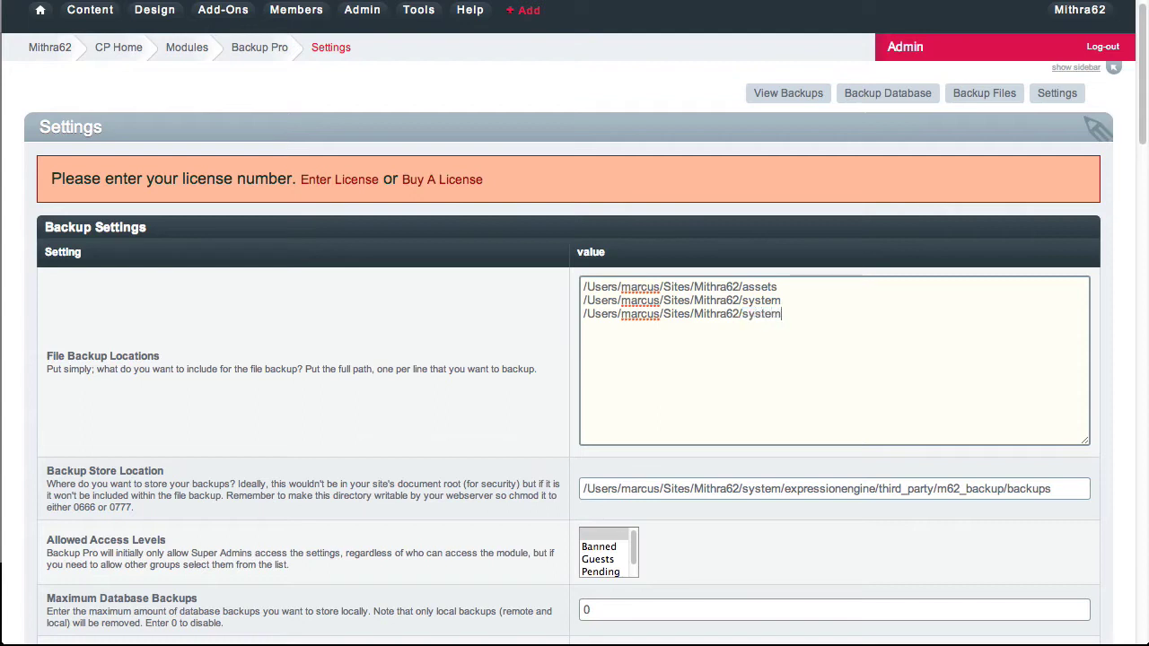
key(Return)
Edit the example lines, then delete them so only the Mithra62/ root path remains.
key(alt+shift+Right)
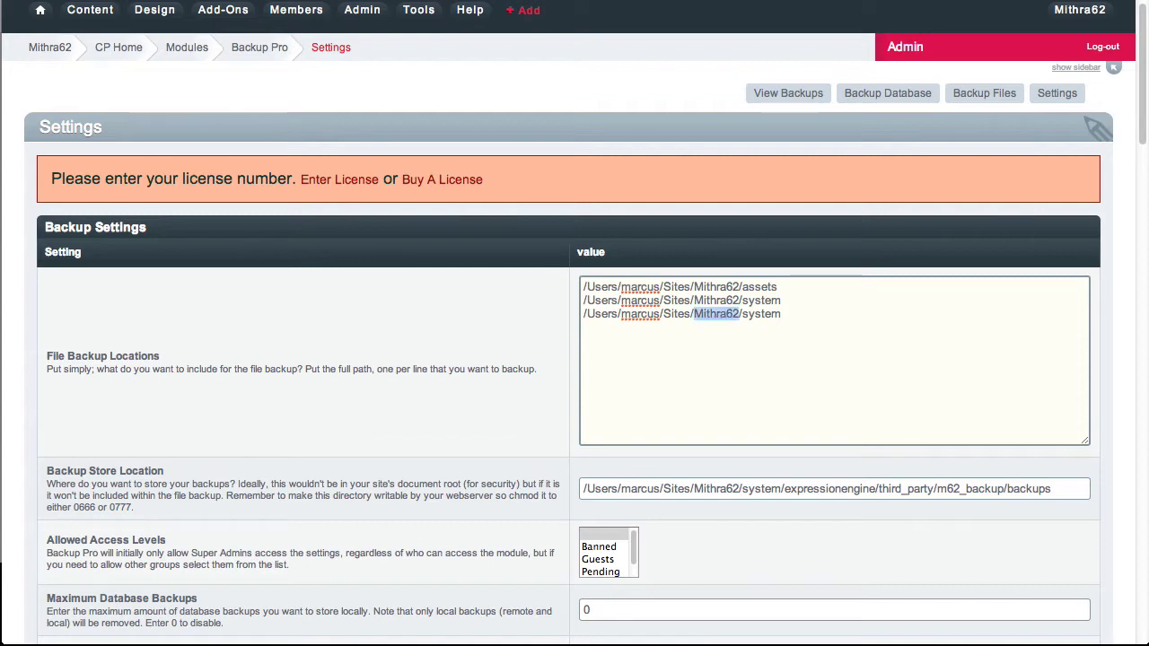
key(Delete)
key(Delete)
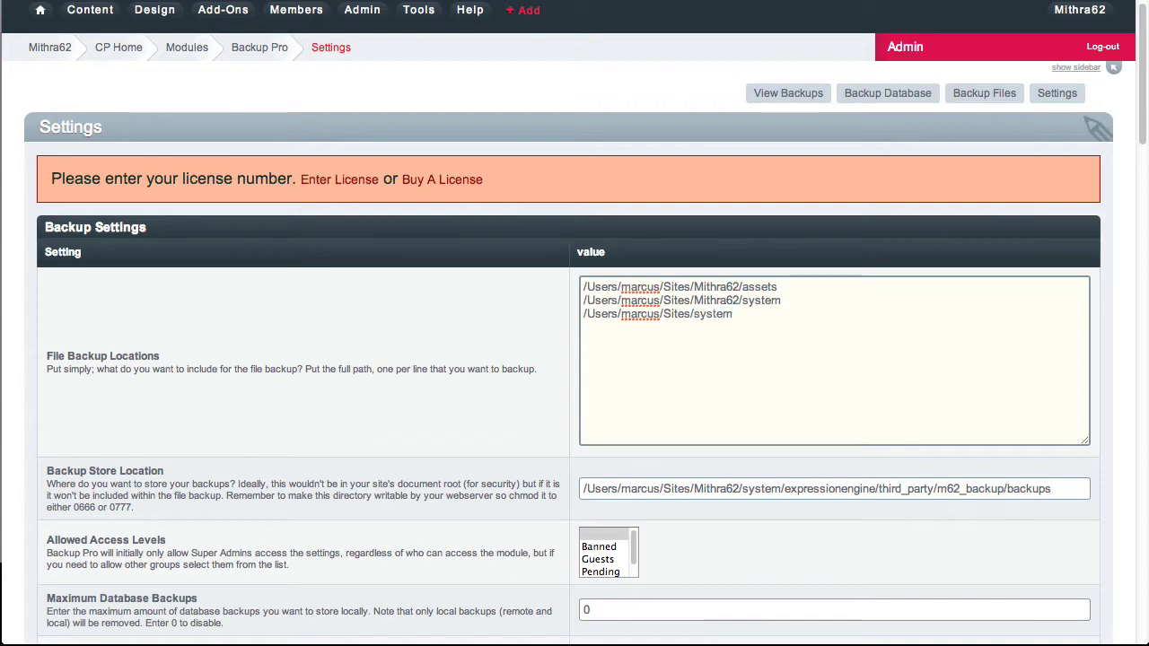
key(Up)
double_click(712, 314)
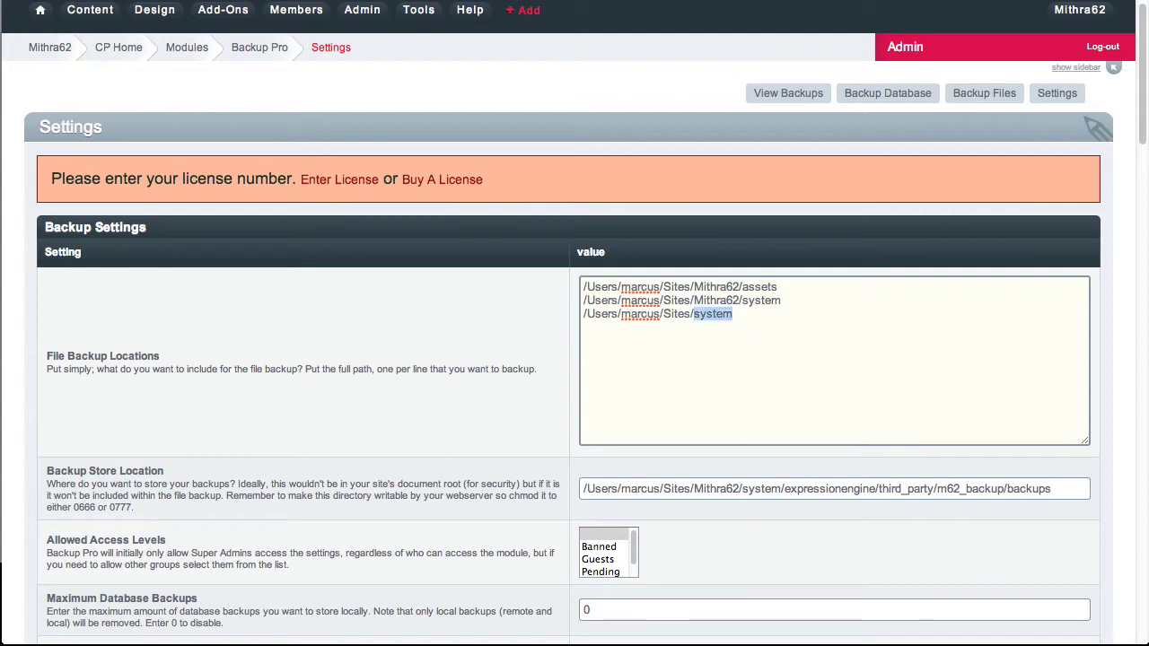
text(special)
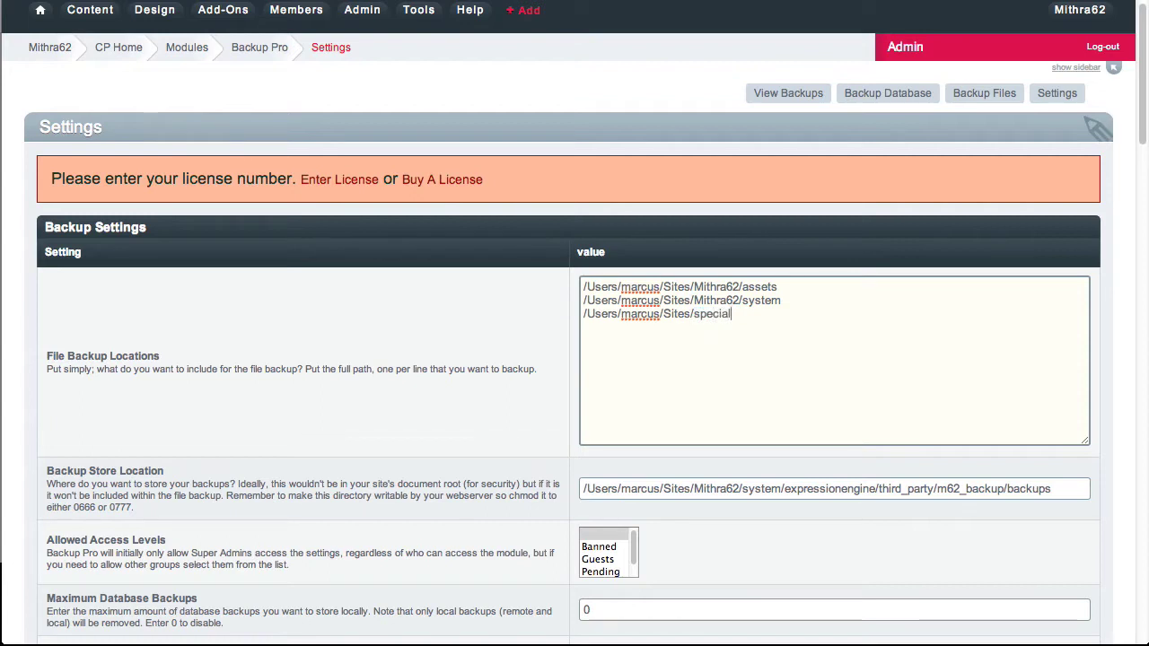
text(-name)
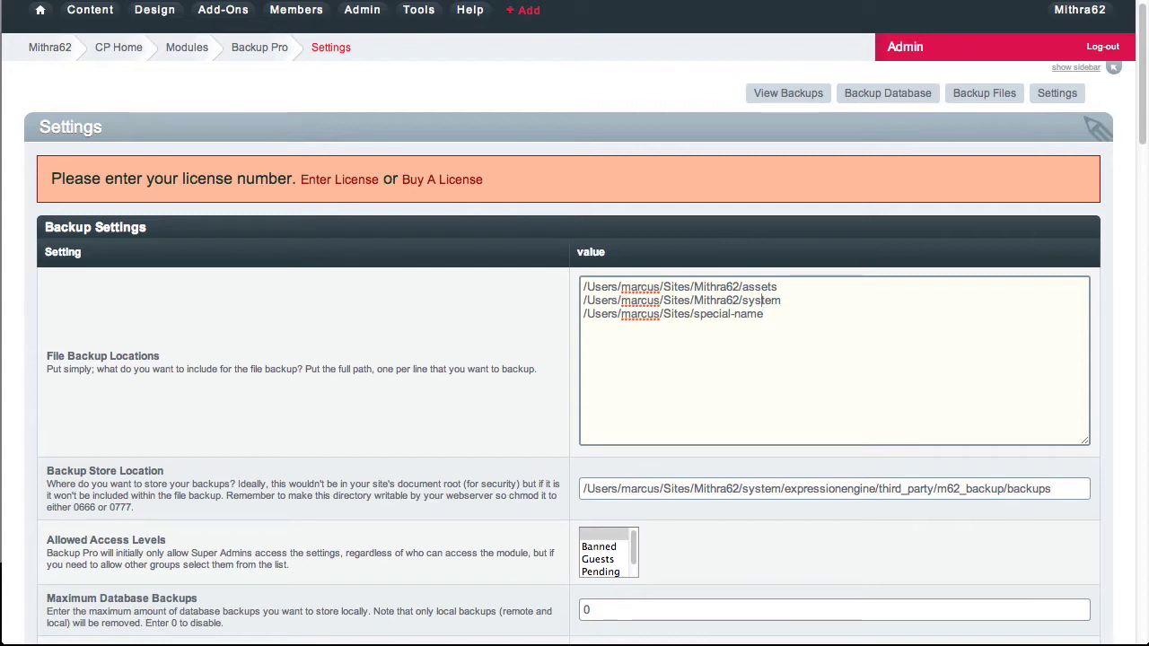
drag(742, 286, 808, 316)
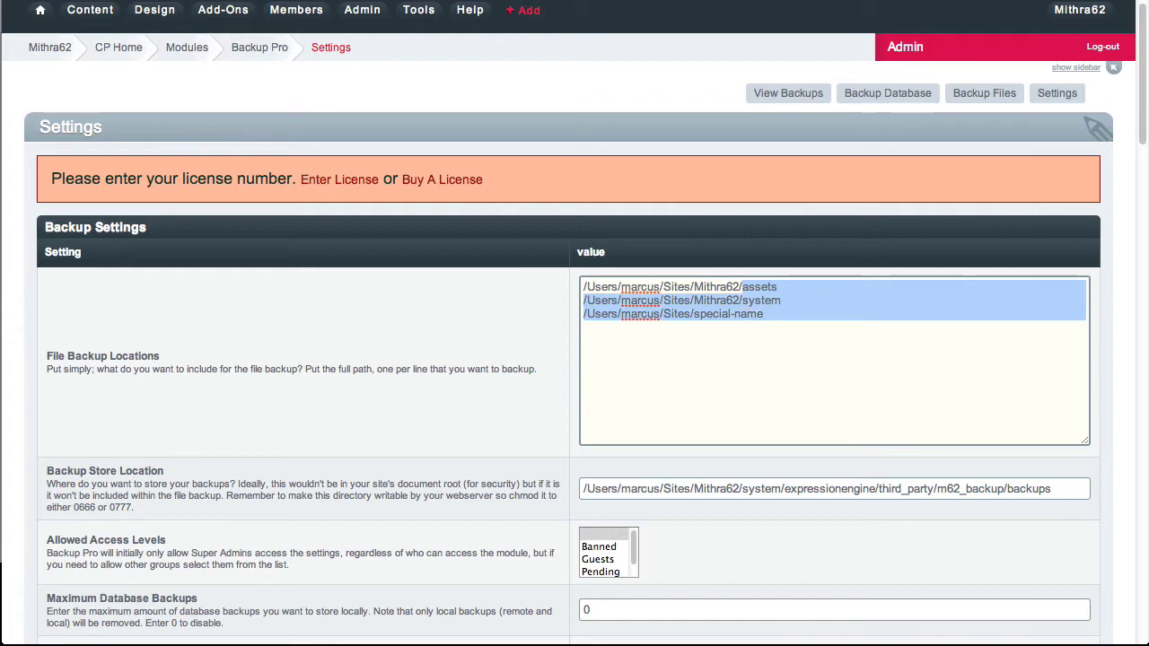
key(BackSpace)
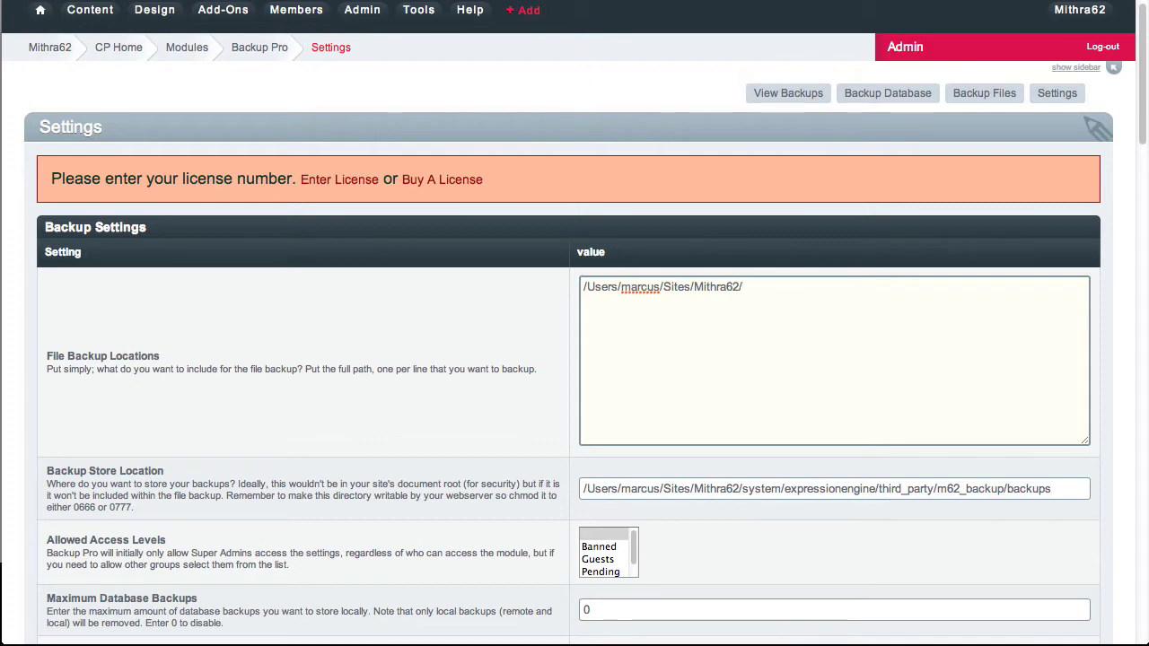
Move to the backup store location field and switch over to Transmit.
click(744, 492)
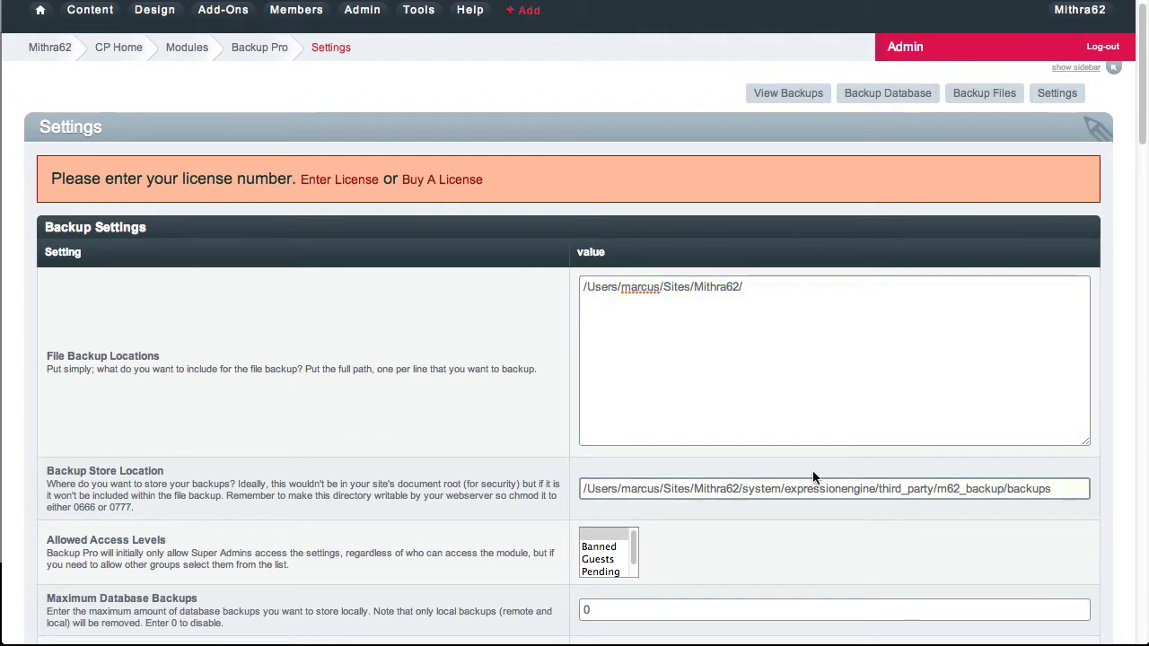
key(super+Tab)
key(super+shift+Tab)
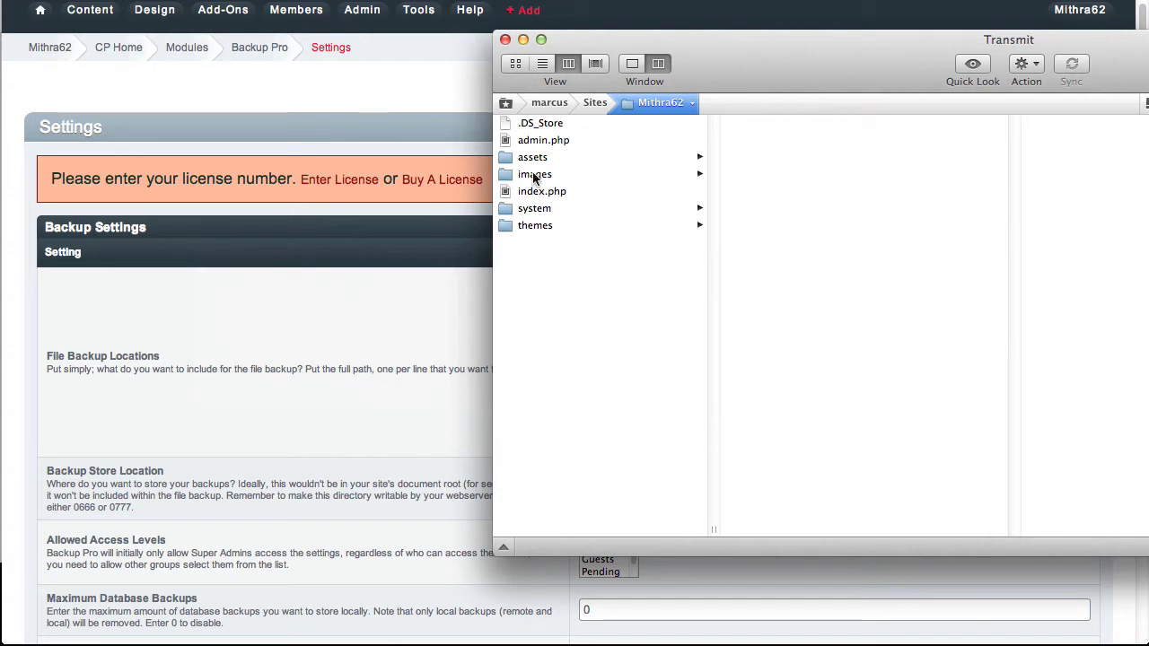
Show the info and permissions panel for the backup folder inside Mithra62/assets.
click(533, 159)
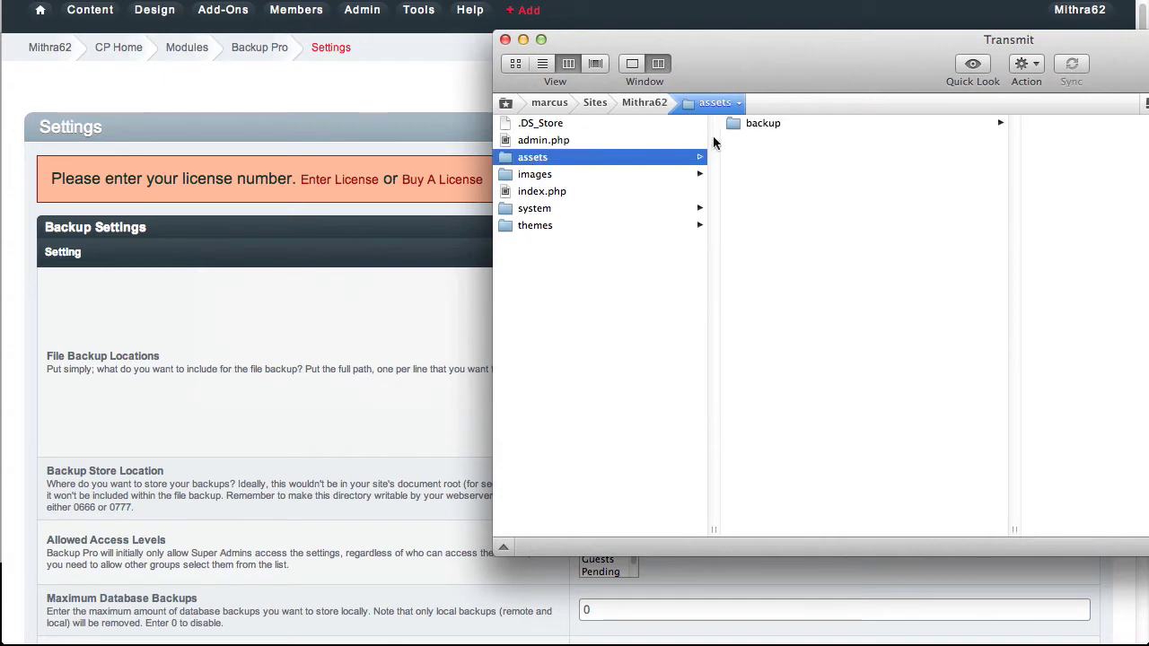
click(746, 123)
right_click(682, 122)
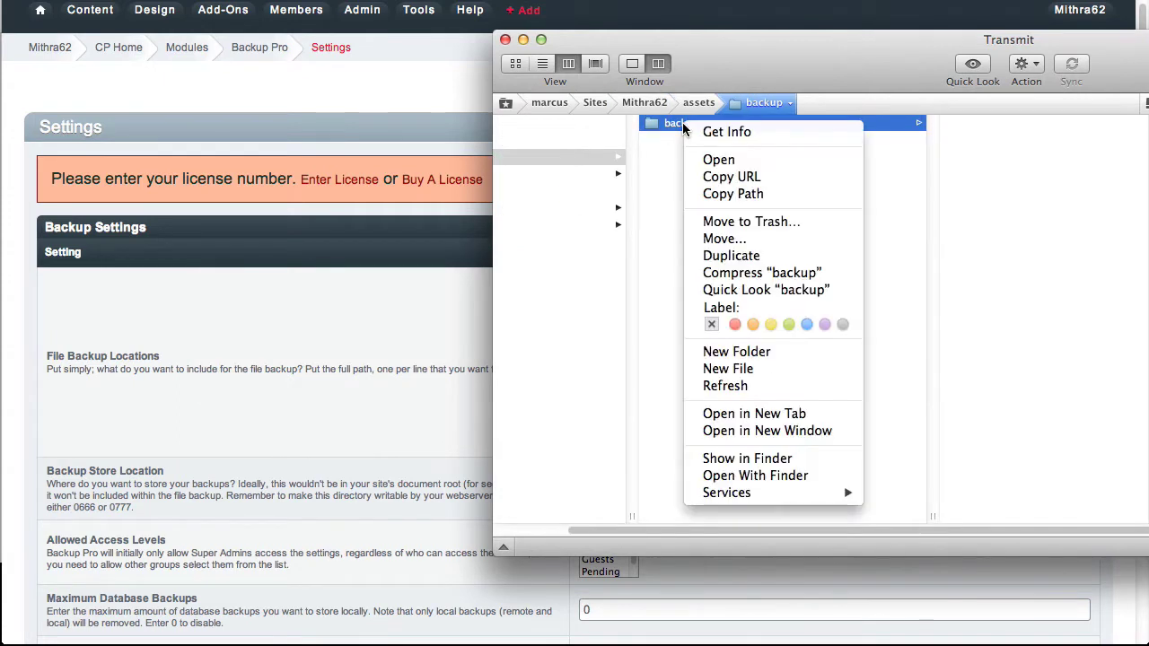
click(700, 133)
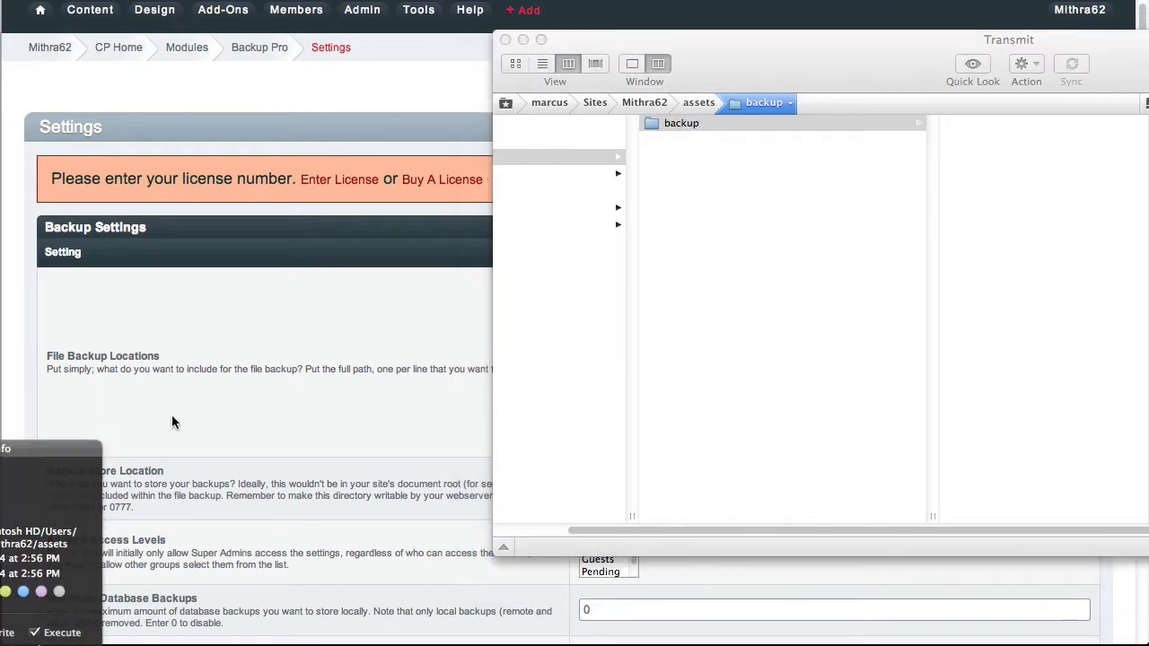
drag(66, 456, 743, 158)
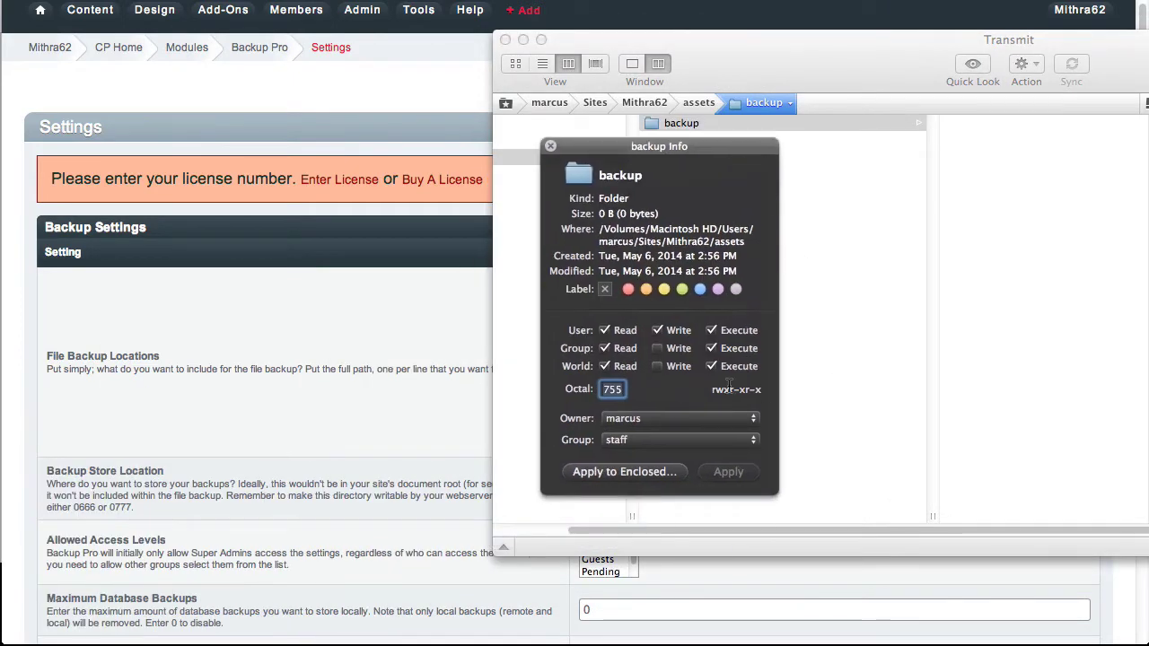
Grant Group and World write (777), apply it with the account password, and return to the browser.
click(656, 349)
click(657, 366)
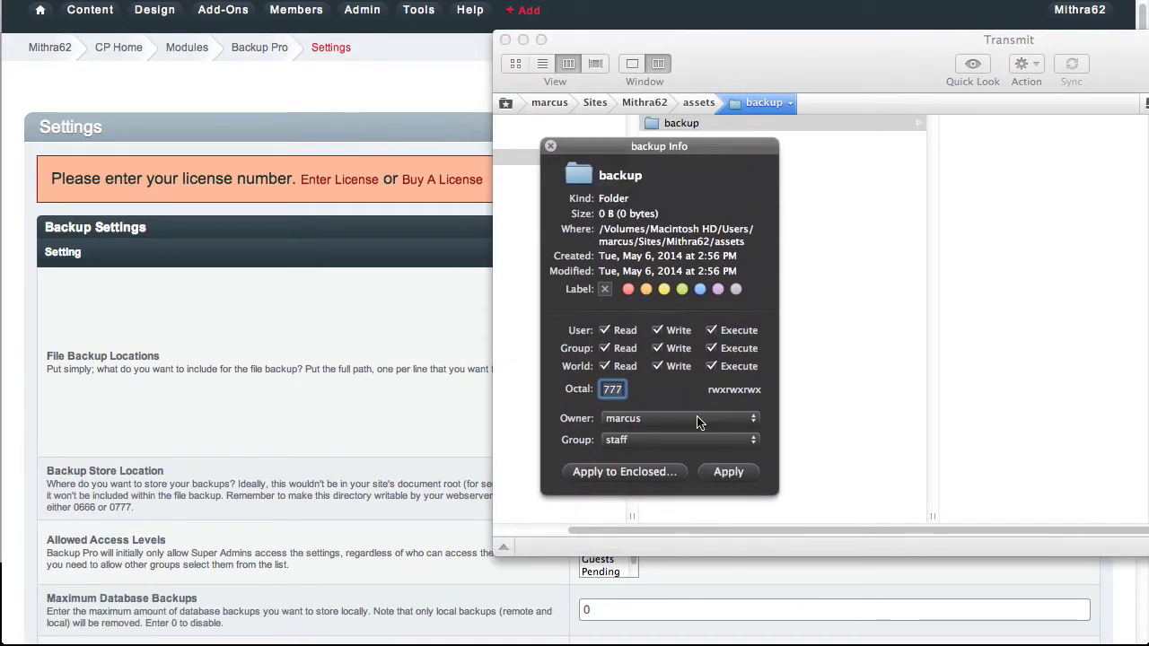
click(728, 473)
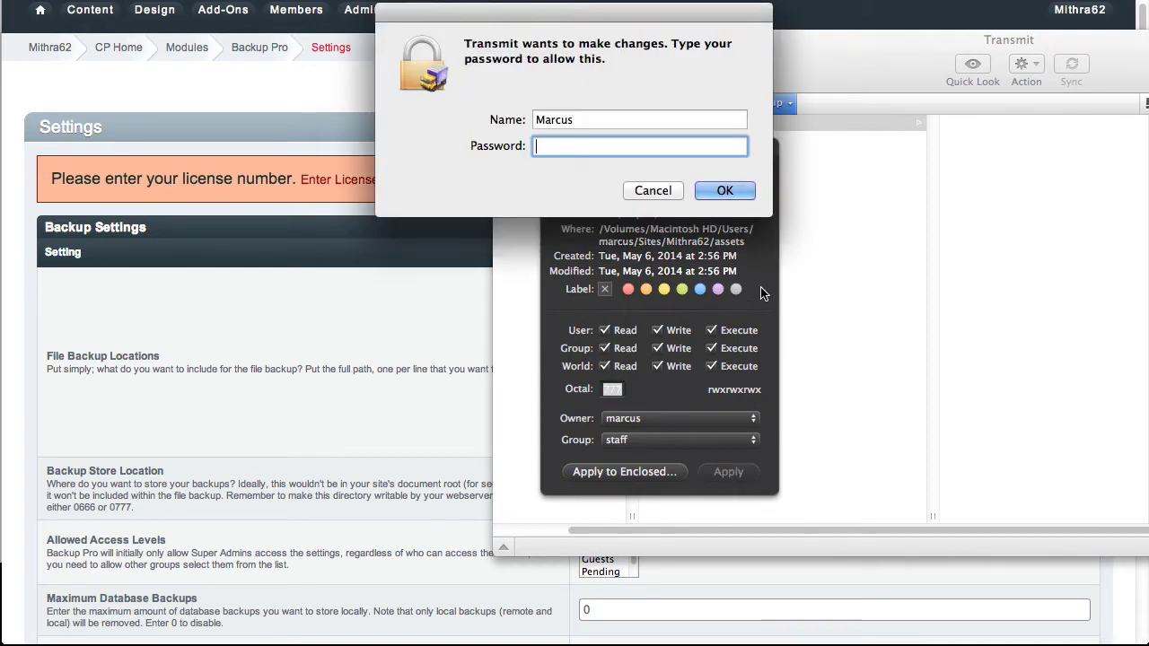
text(*********)
key(Return)
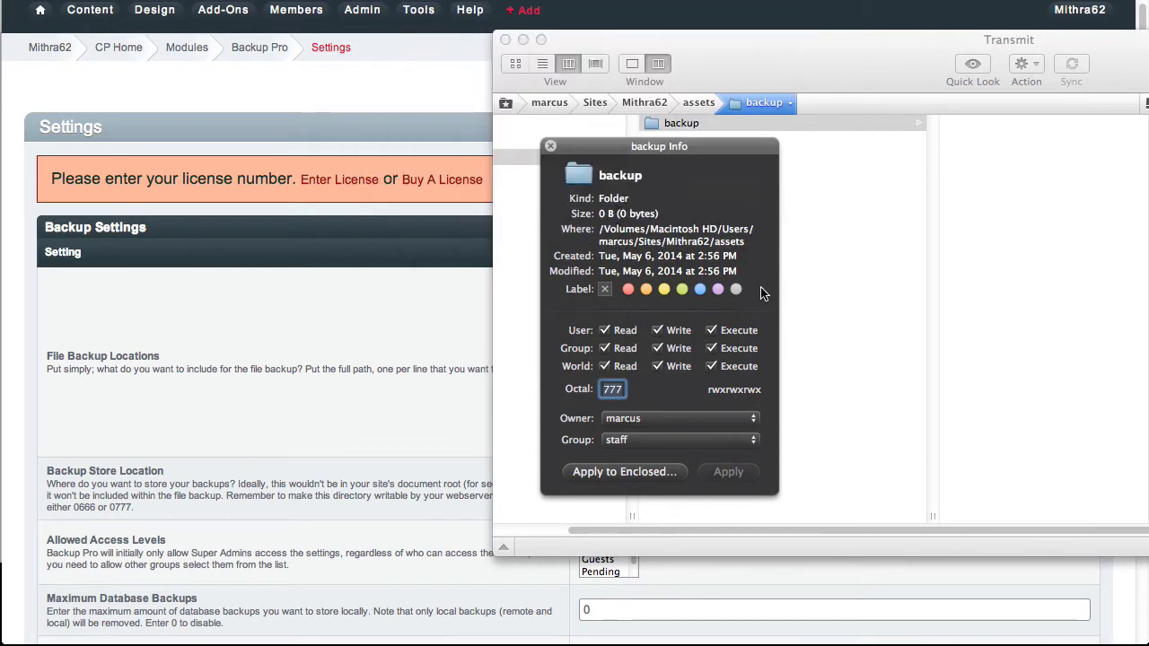
click(551, 147)
click(381, 107)
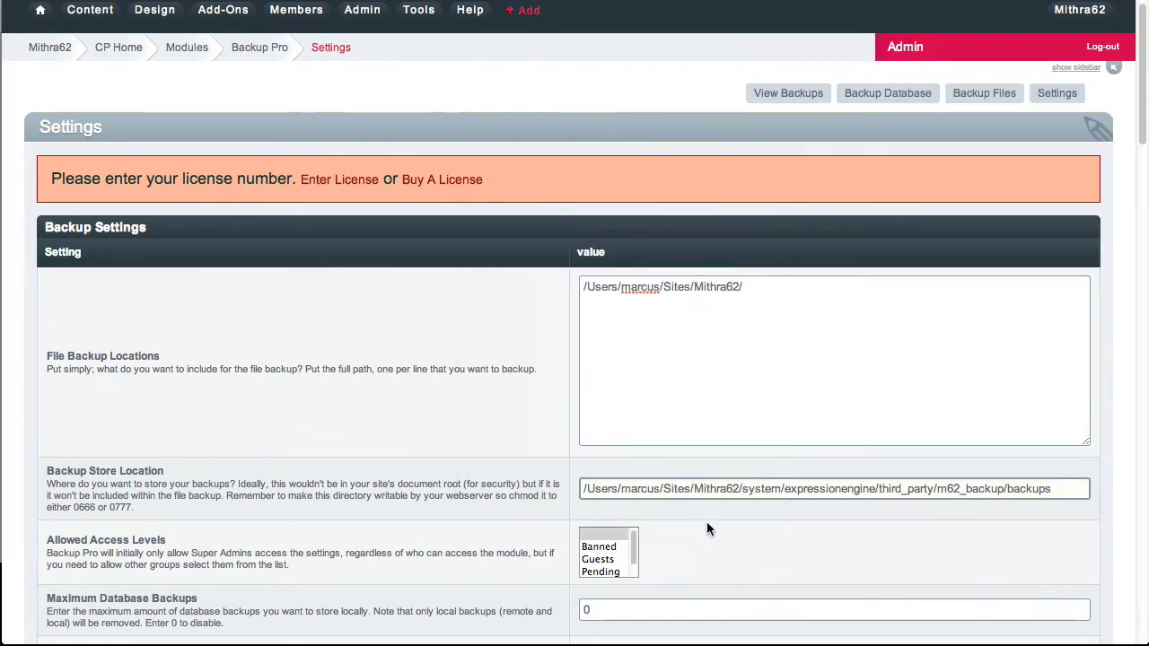
Replace the middle folders of the backup store path with 'assets' so it ends in assets/backups.
key(alt+shift+Right)
key(alt+shift+Right)
key(alt+shift+Right)
key(alt+shift+Right)
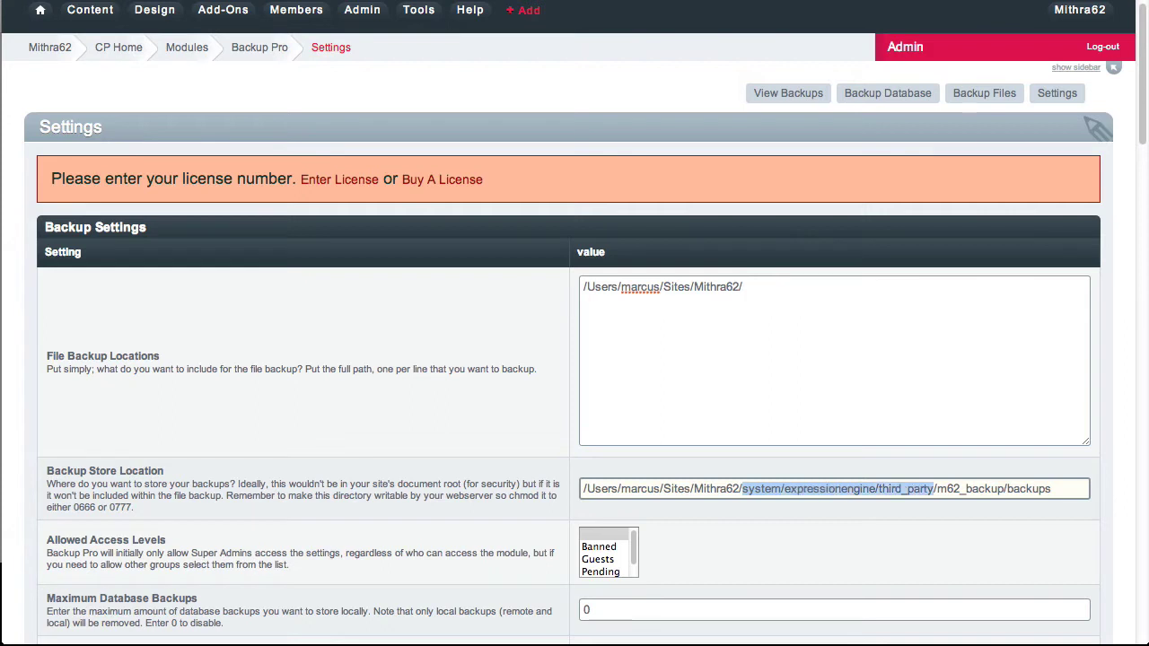
key(BackSpace)
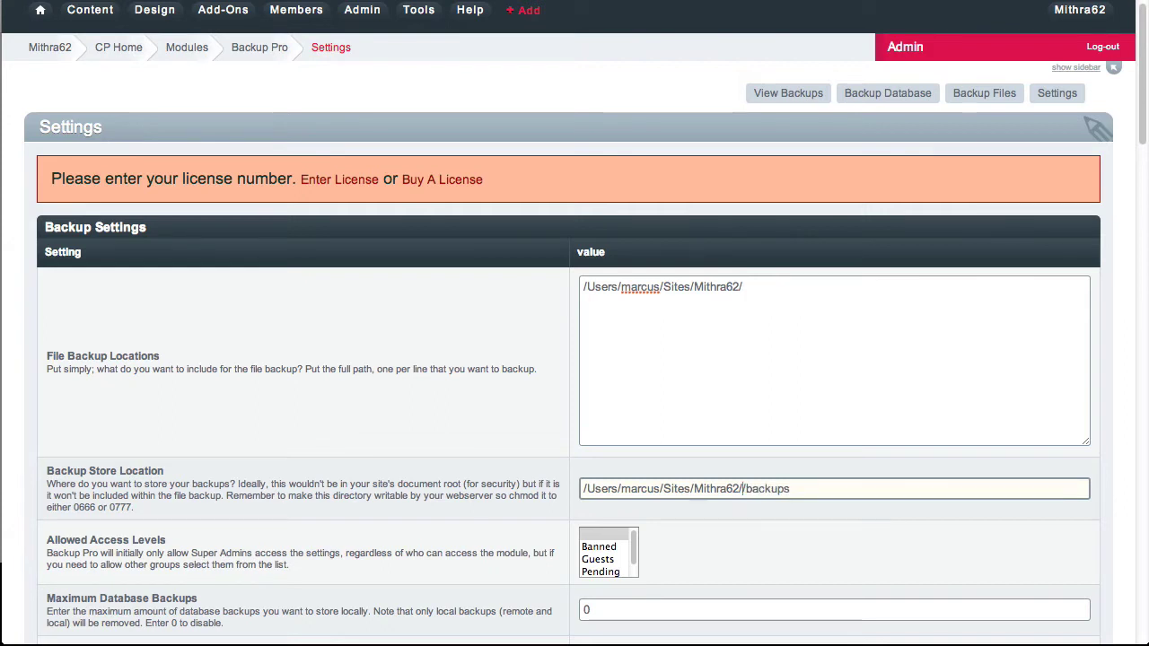
text(assets/)
key(alt+Right)
Rename the Transmit backup folder to 'backups' to match, then return to the settings page.
key(super+Tab)
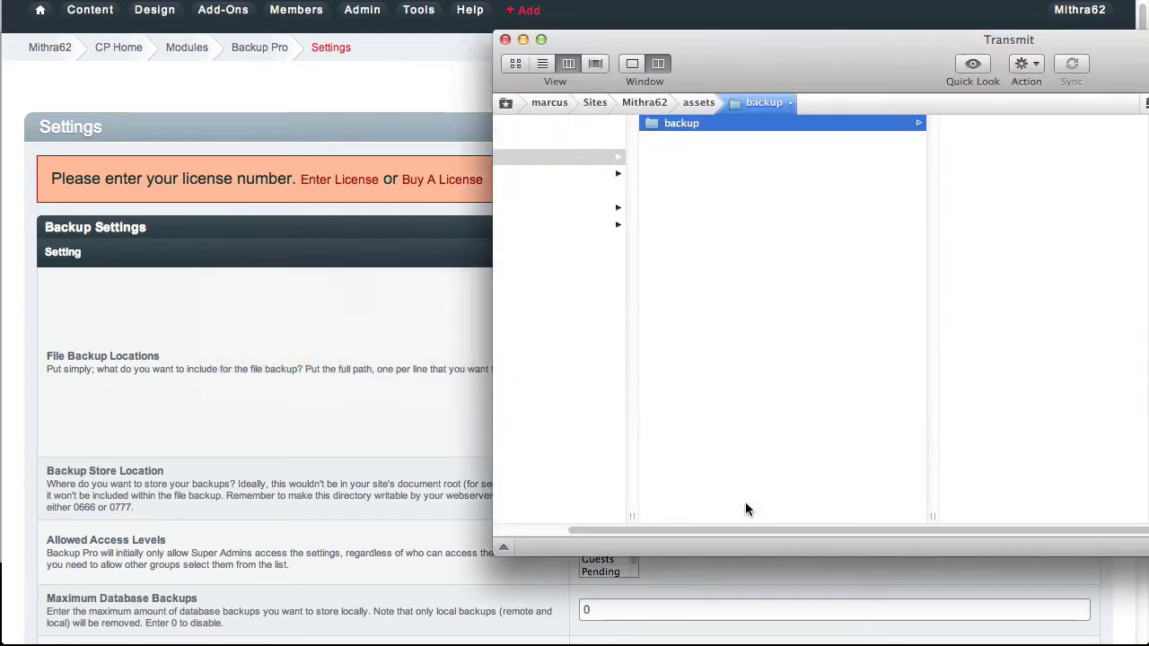
key(Return)
key(Right)
text(s)
key(Return)
key(super+Tab)
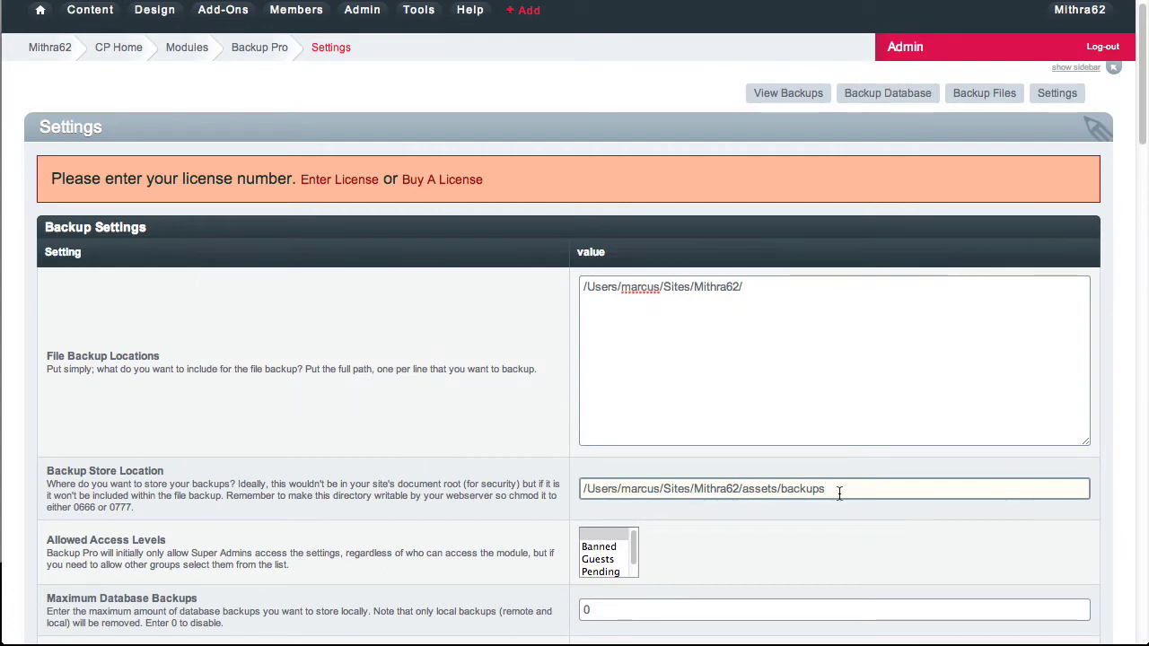
scroll(838, 491, down, 3)
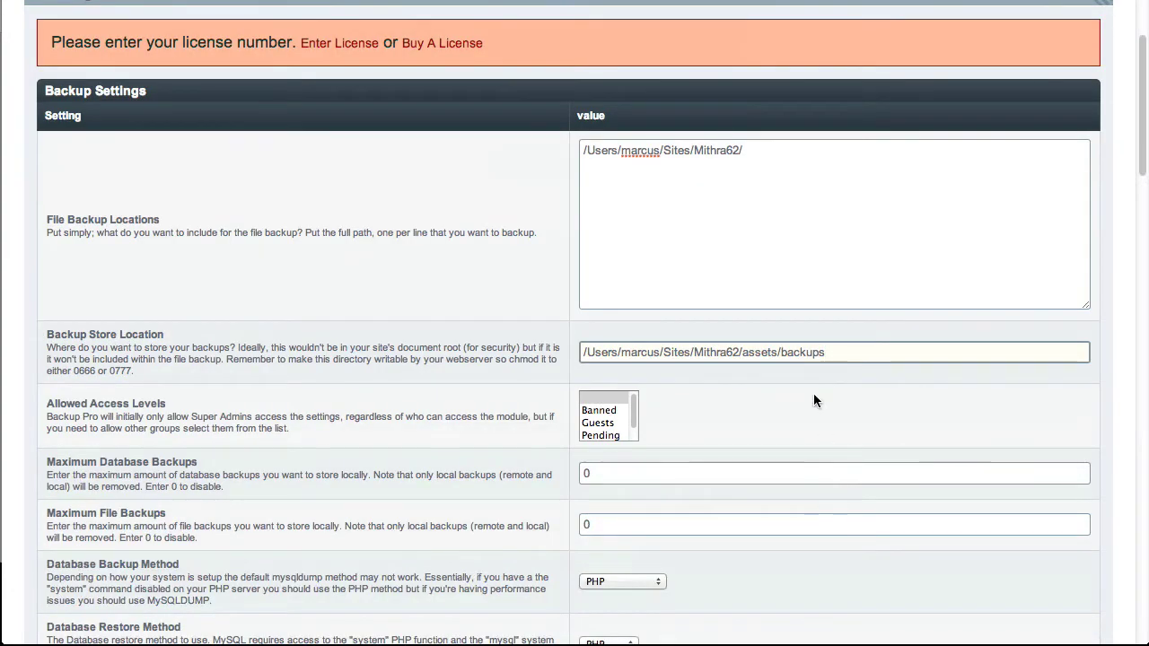
click(764, 176)
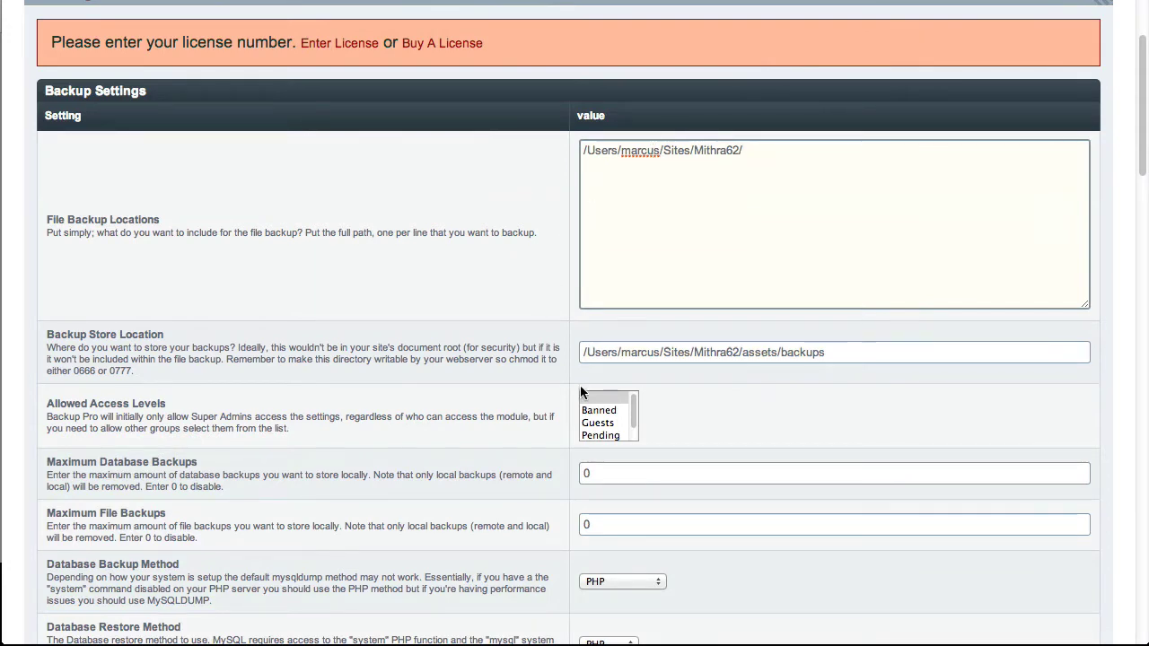
scroll(498, 415, down, 2)
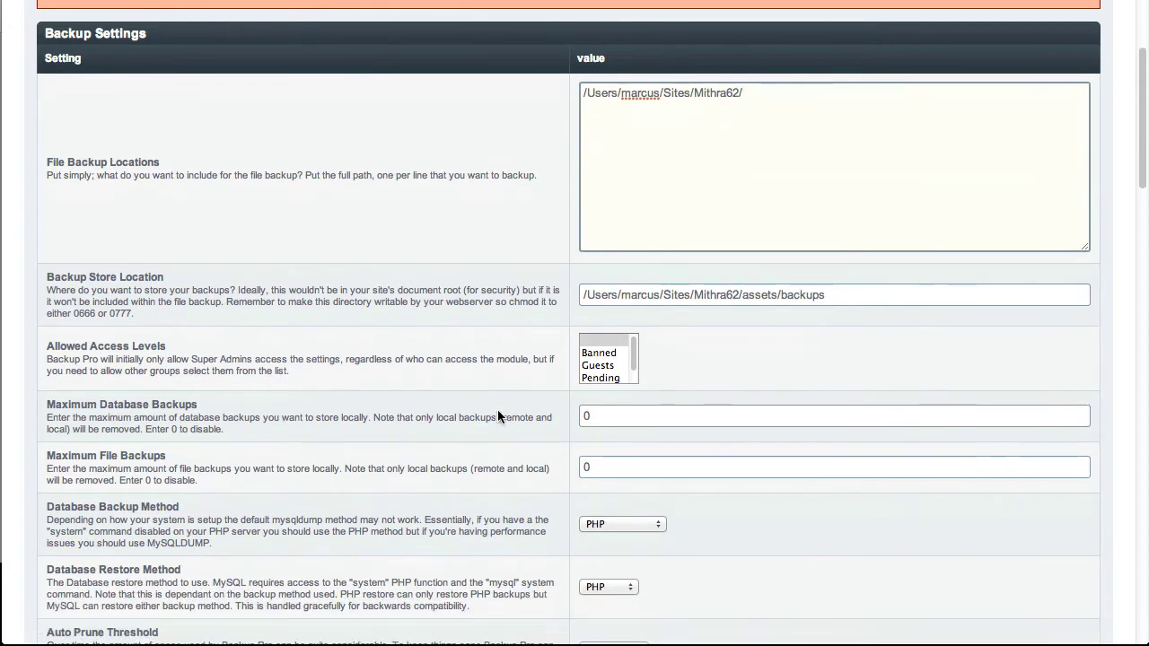
scroll(497, 409, down, 1)
scroll(610, 357, down, 2)
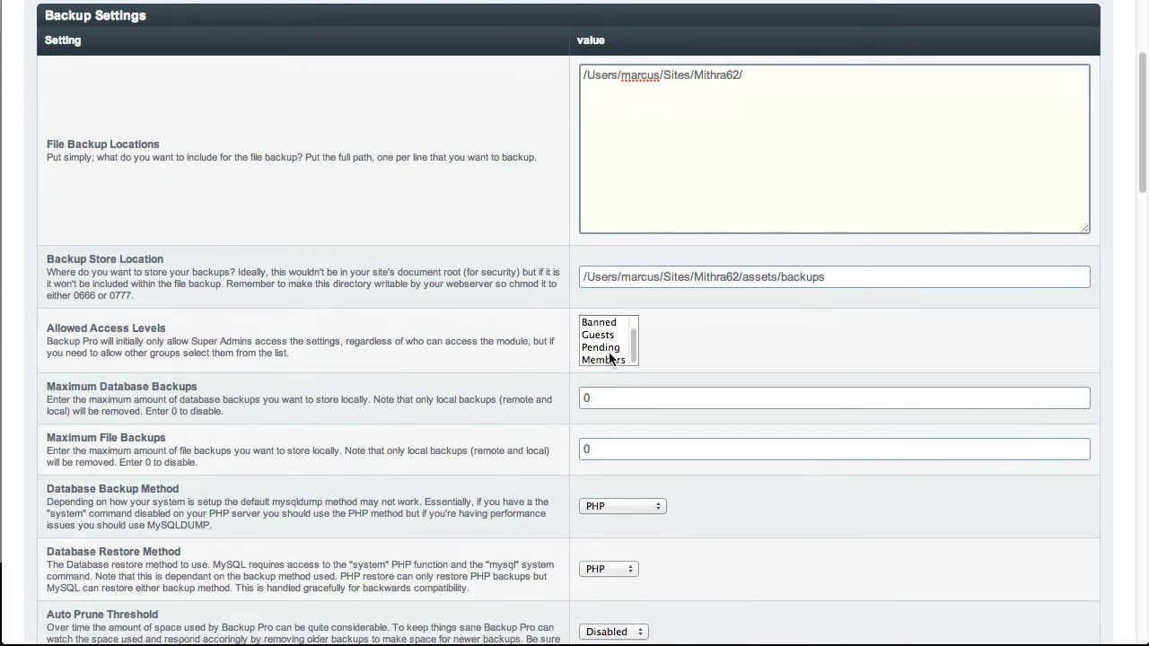
scroll(610, 355, up, 3)
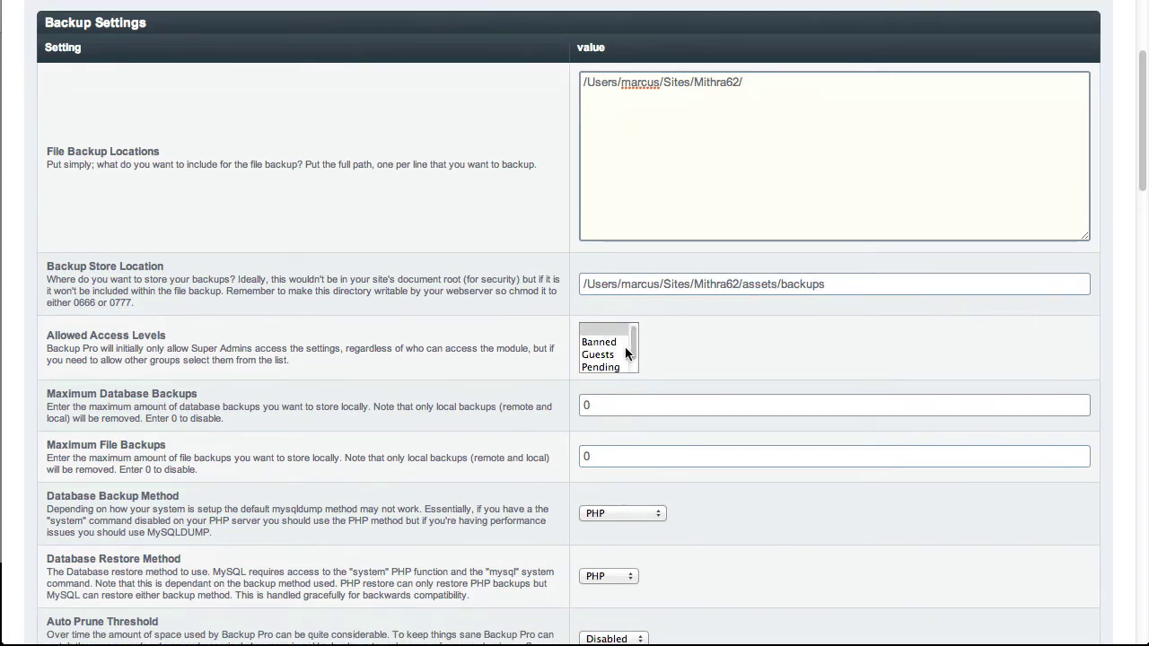
scroll(610, 360, down, 3)
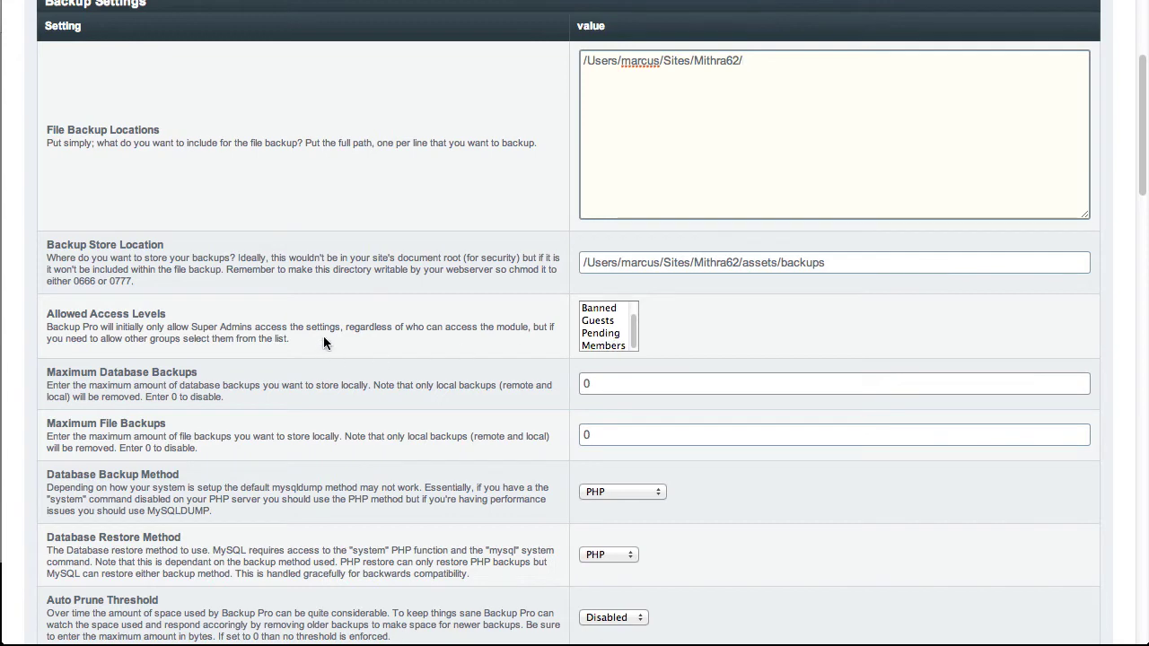
Set Maximum Database Backups and Maximum File Backups both to 7.
click(619, 385)
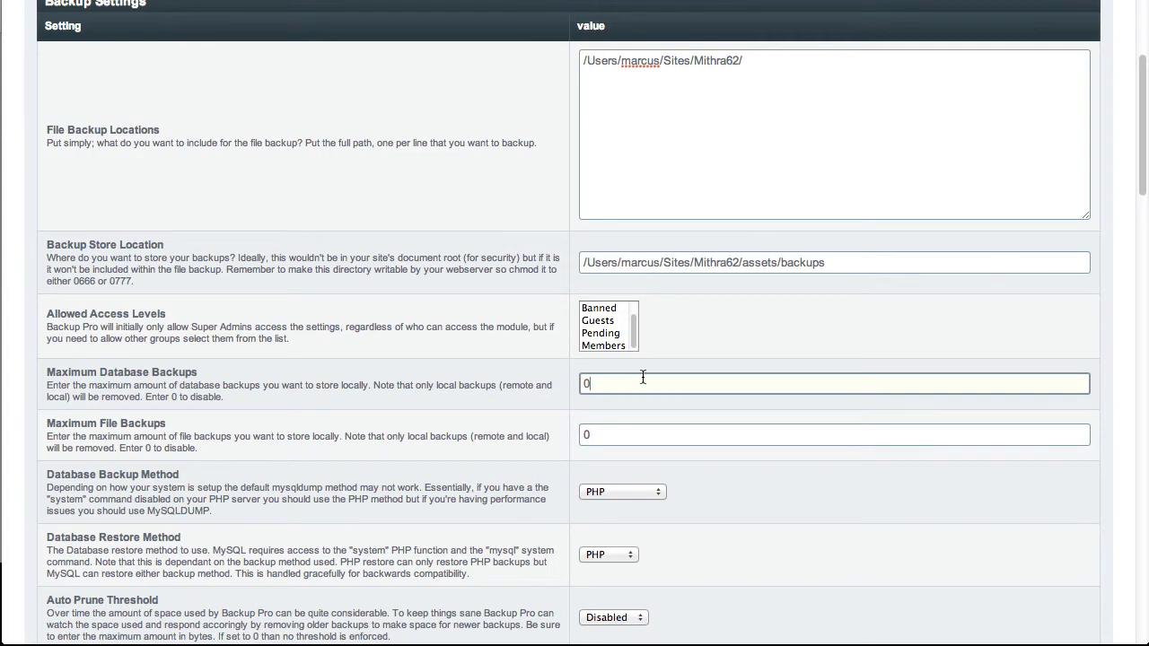
drag(613, 386, 571, 389)
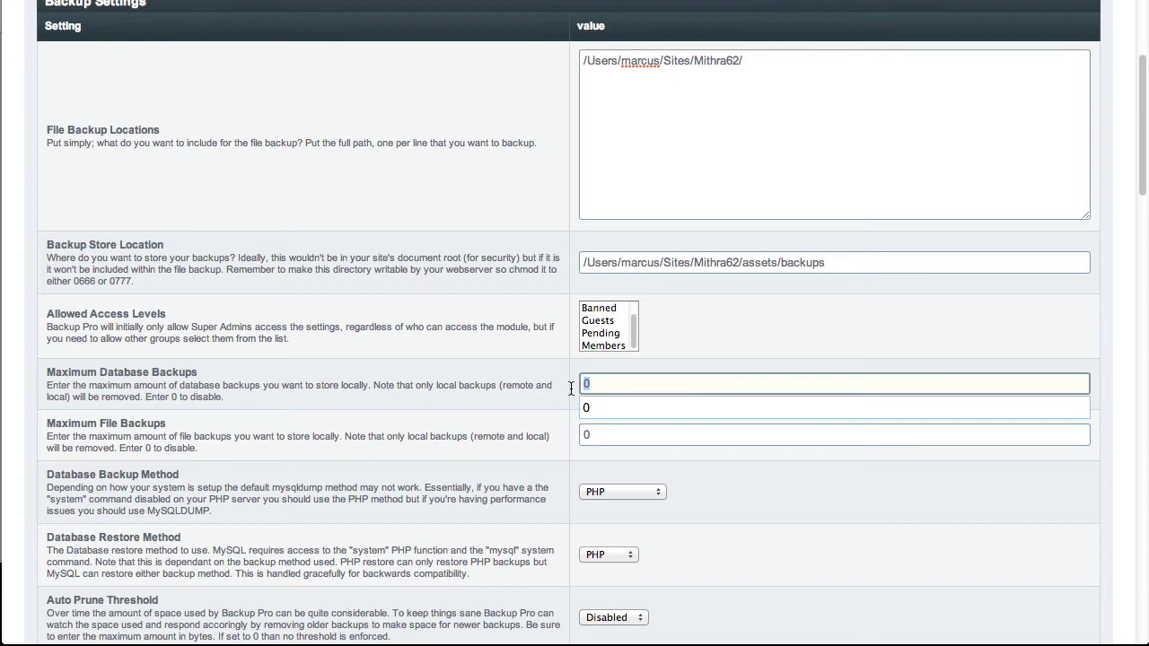
text(5)
key(Tab)
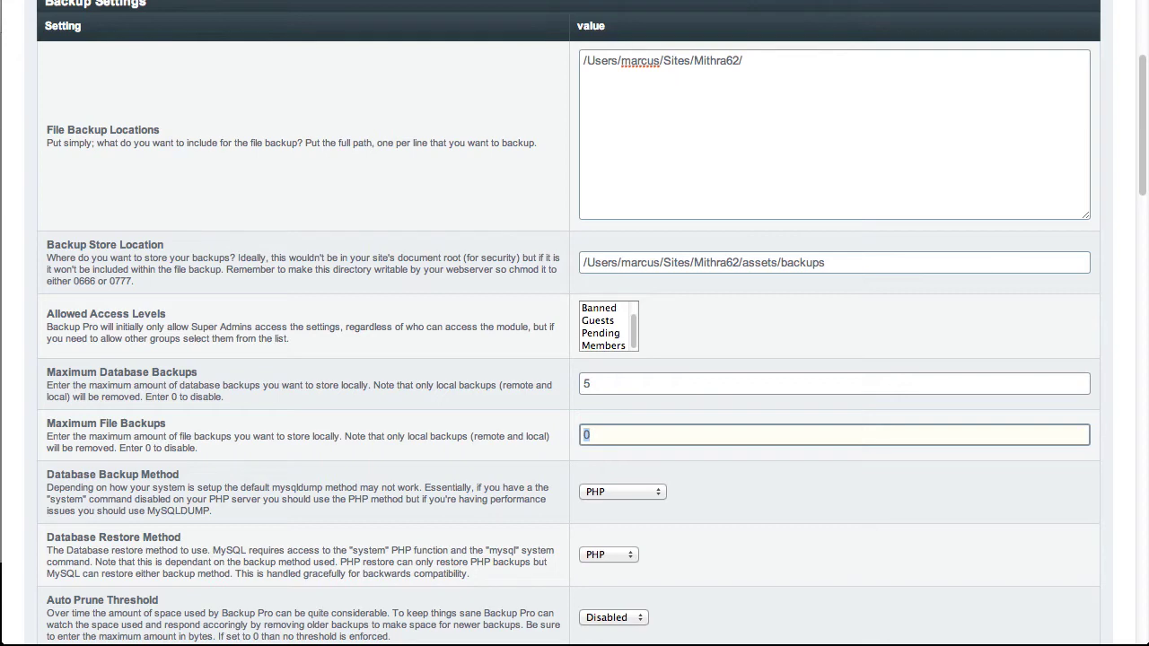
text(3)
key(shift+Tab)
text(7)
key(Tab)
text(7)
Keep the database backup method as PHP and Auto Prune Threshold as Disabled.
key(Tab)
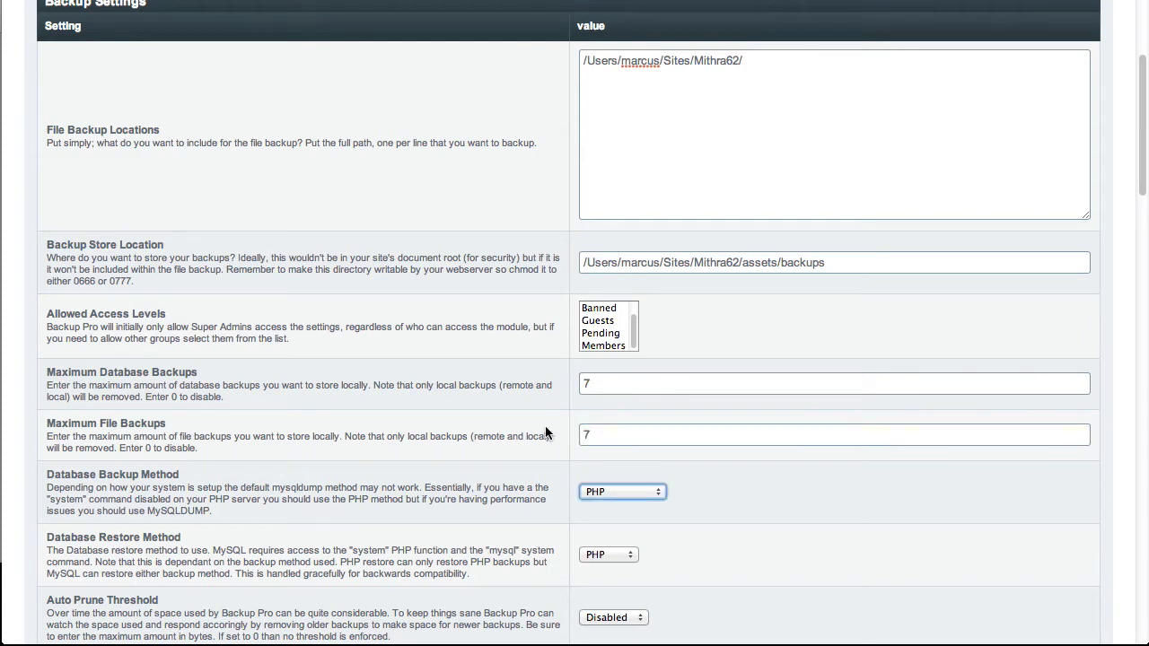
click(649, 492)
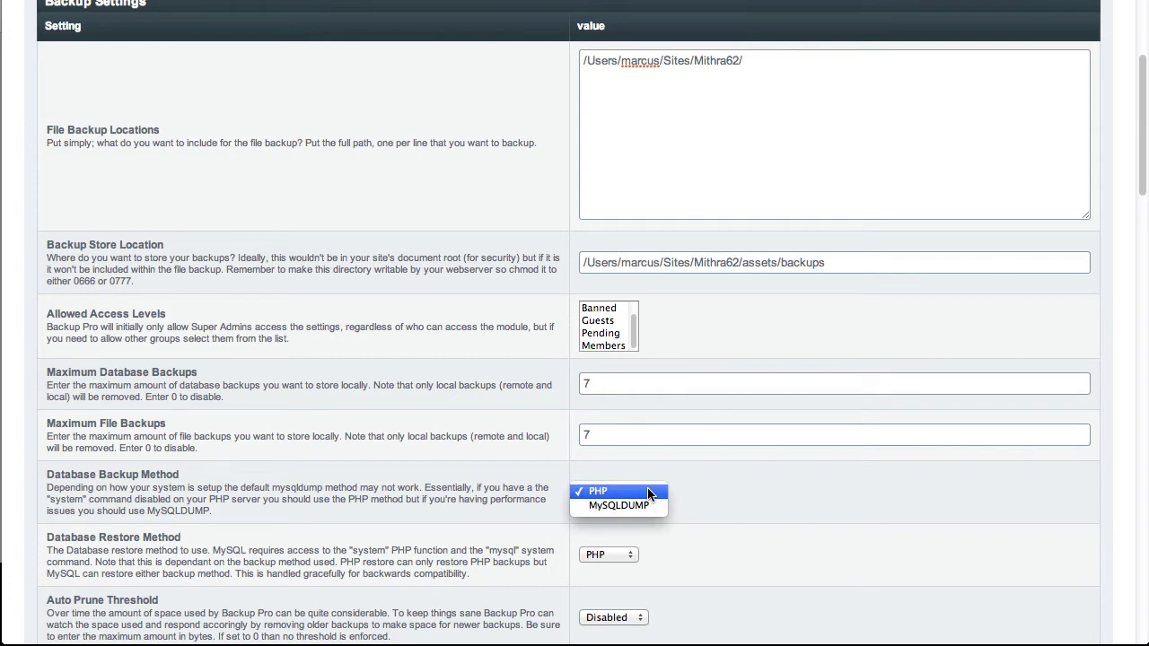
click(721, 496)
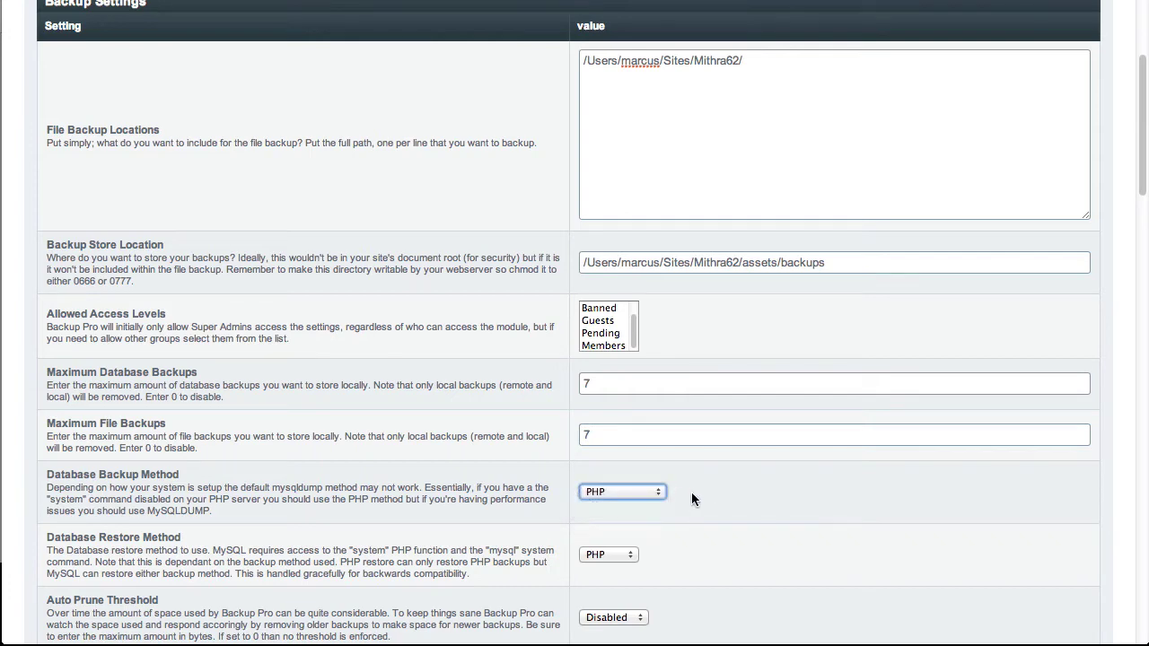
scroll(681, 539, down, 2)
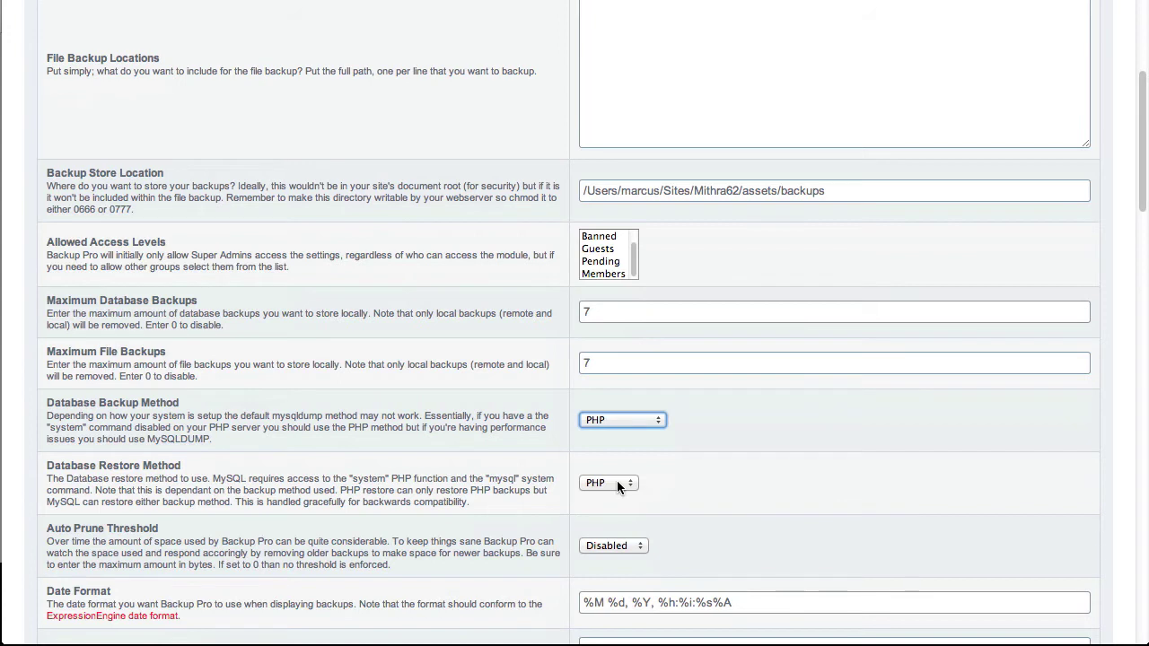
click(436, 547)
scroll(434, 547, down, 1)
scroll(434, 548, down, 2)
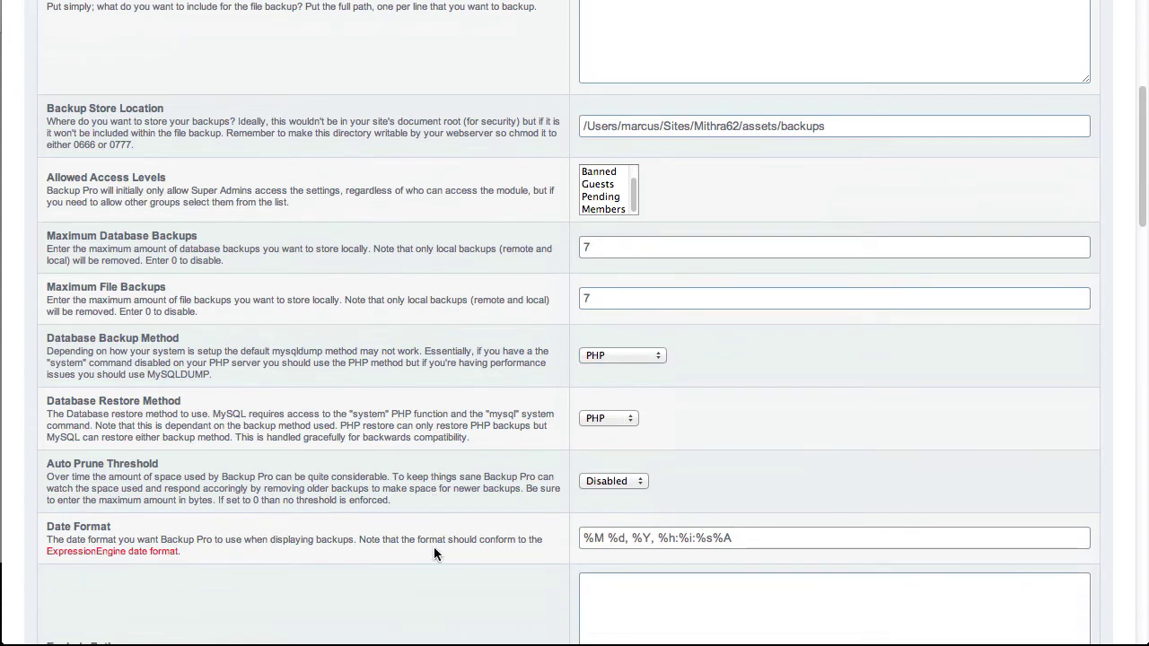
click(639, 482)
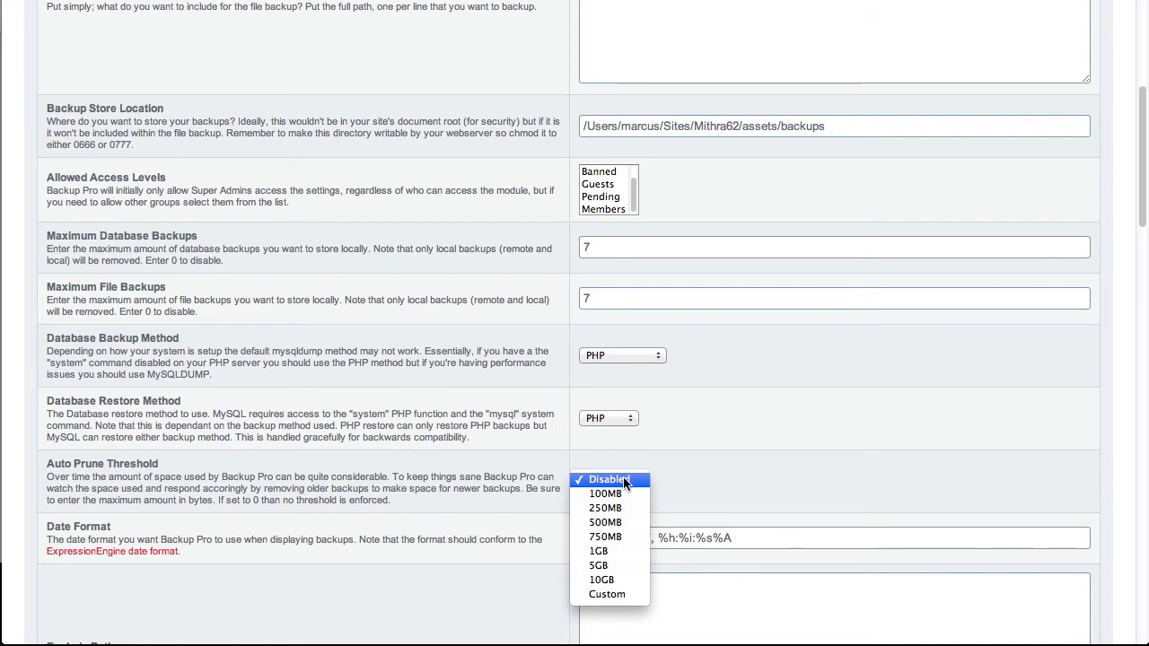
click(619, 478)
click(479, 472)
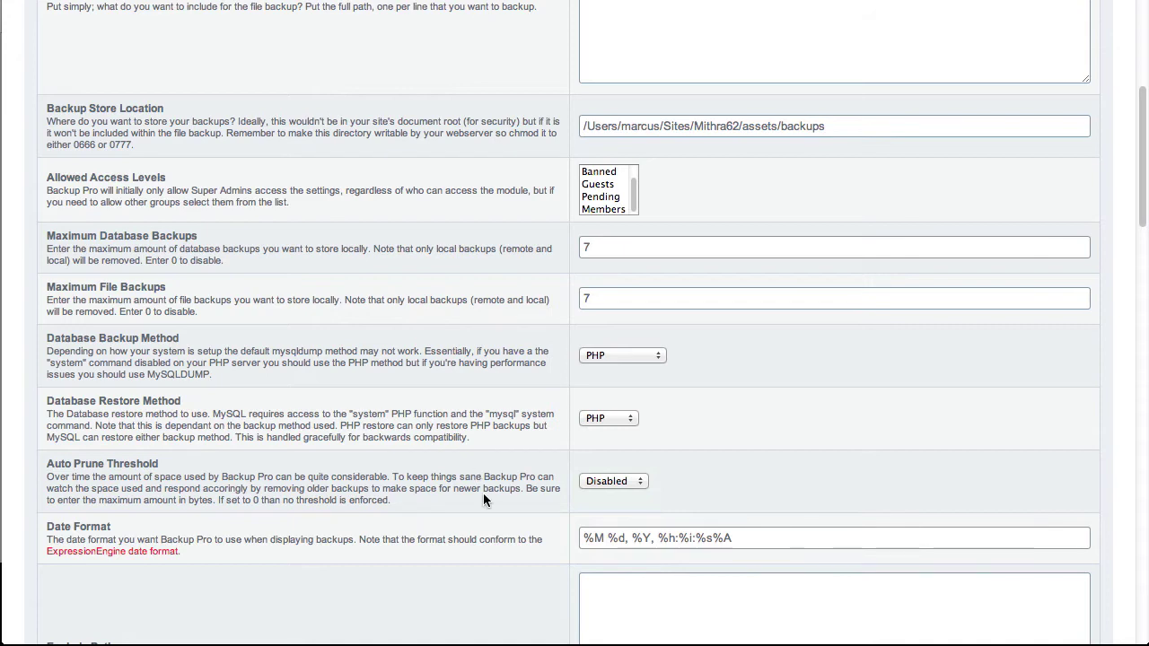
scroll(483, 494, down, 3)
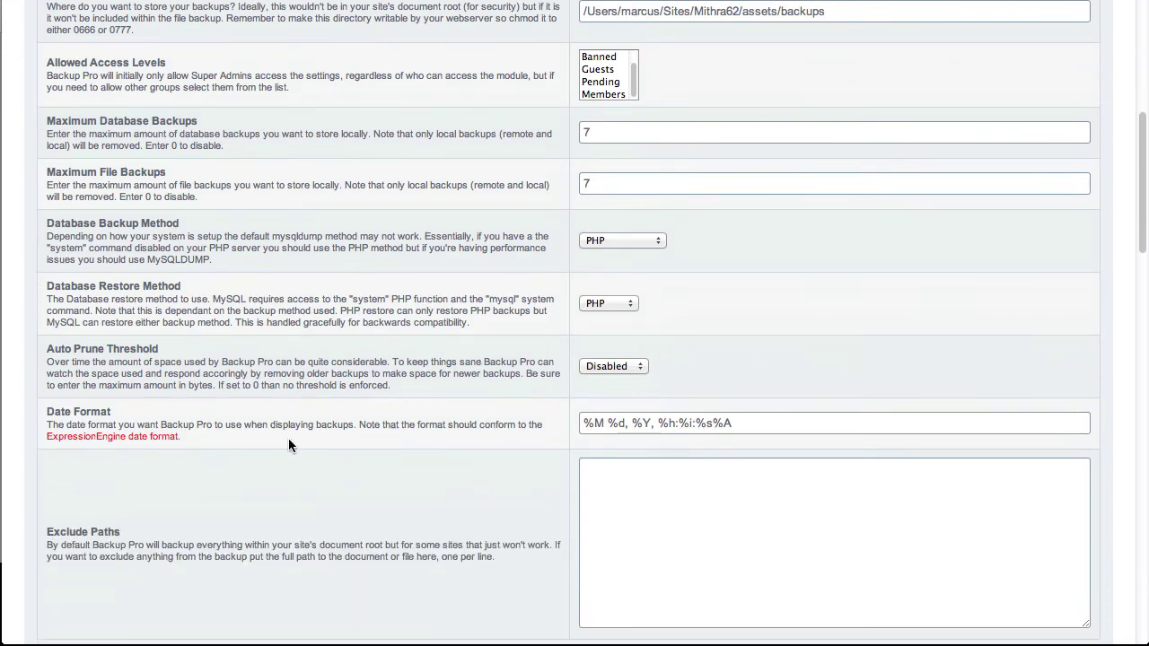
Copy the Mithra62 root path into Exclude Paths and append assets/tutorials.
click(786, 424)
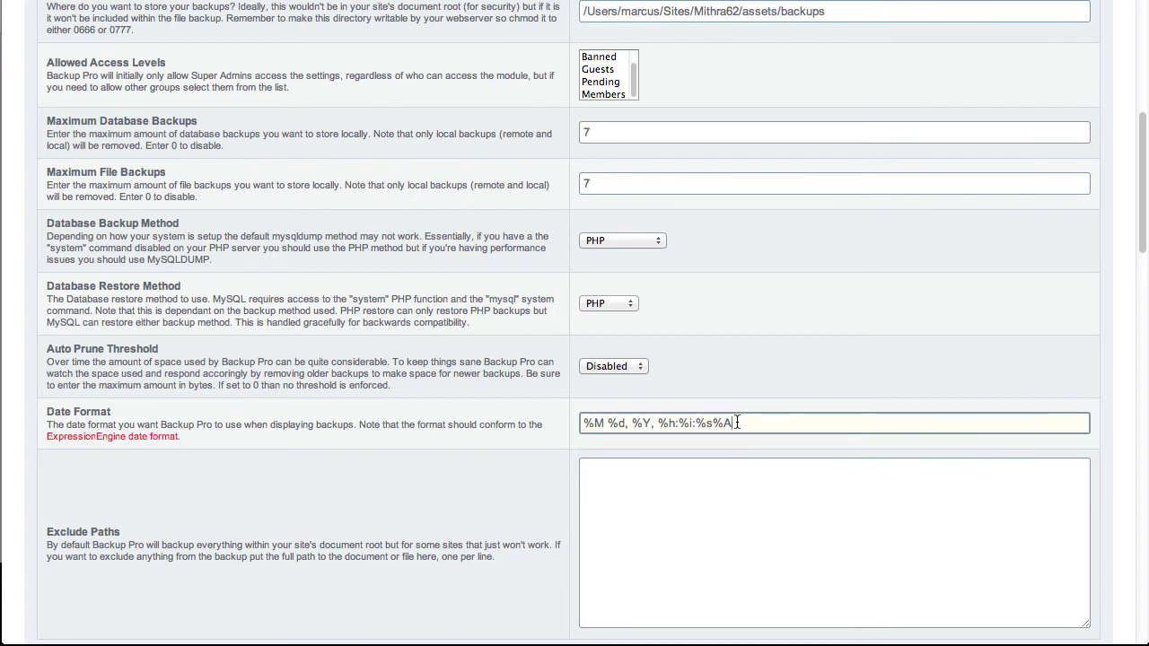
click(695, 508)
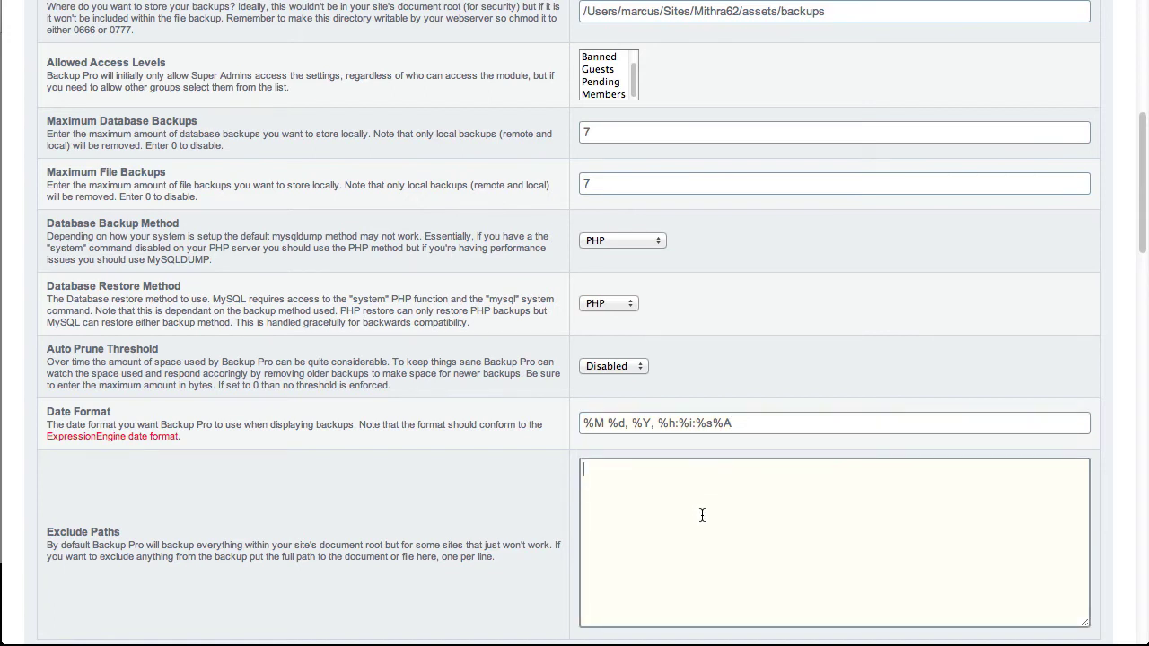
scroll(702, 514, down, 2)
scroll(702, 514, up, 15)
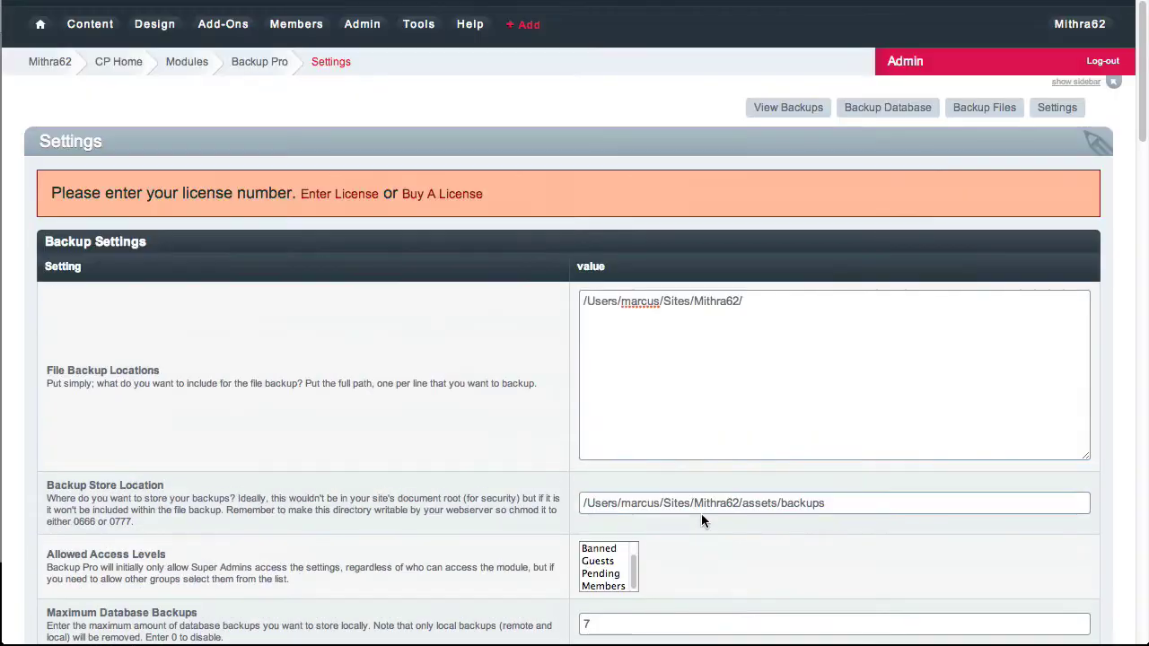
triple_click(689, 341)
key(super+c)
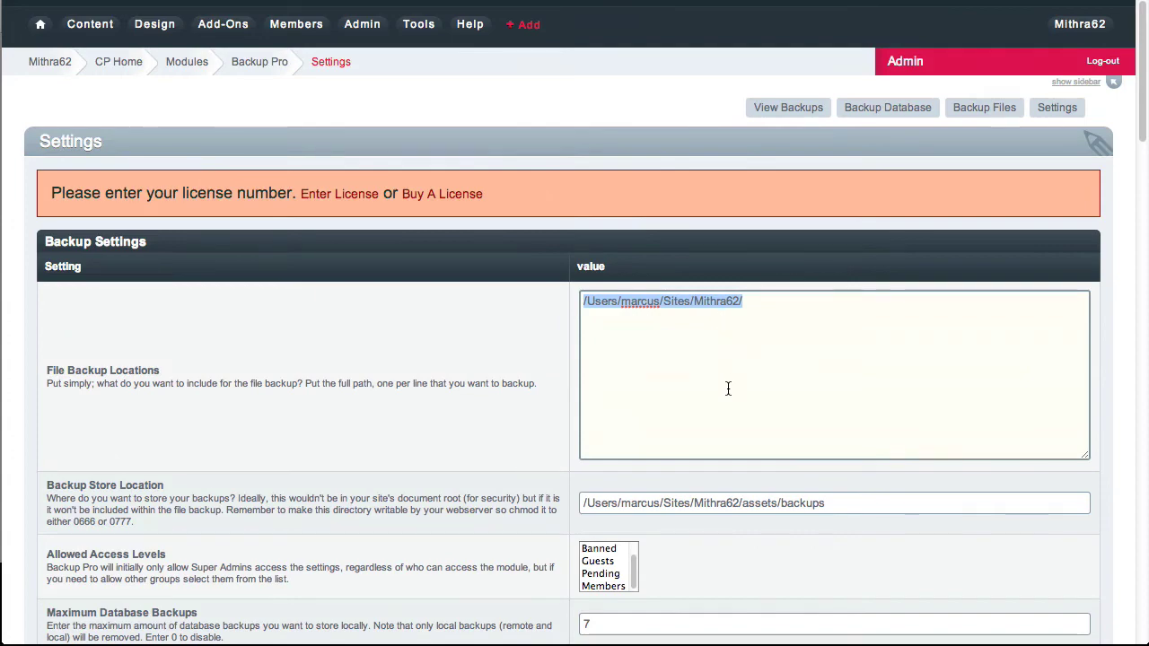
scroll(727, 388, down, 8)
click(731, 321)
key(super+v)
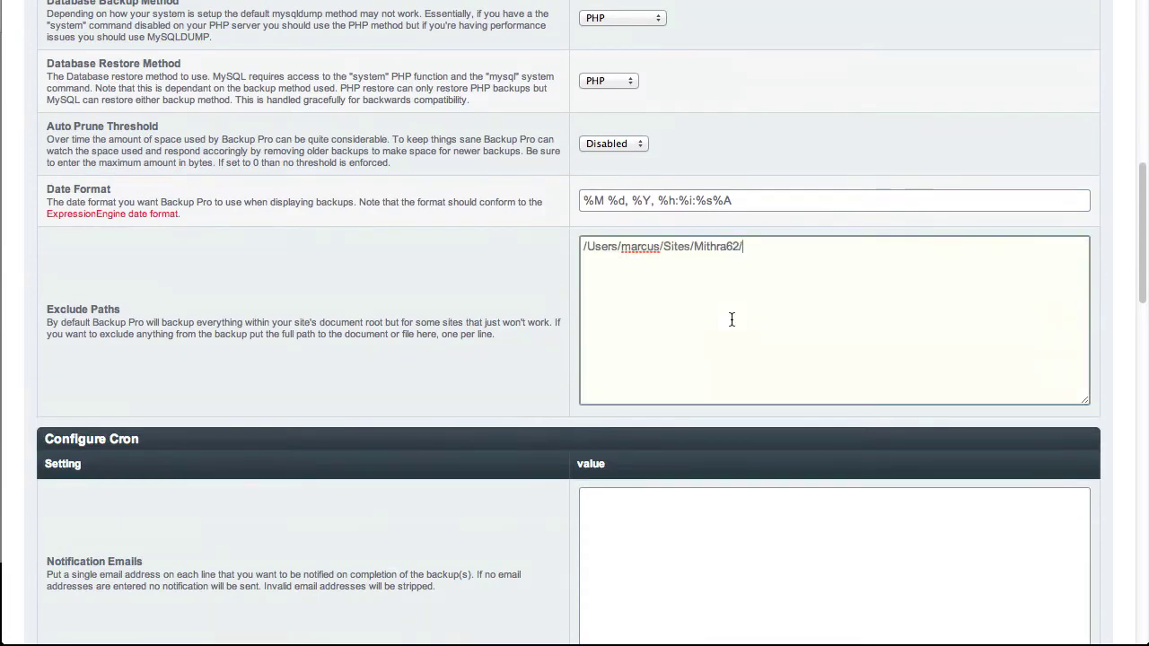
text(assets/tutorials)
Create a new folder named 'tutorials' inside Mithra62/assets in Transmit.
click(1147, 146)
click(687, 213)
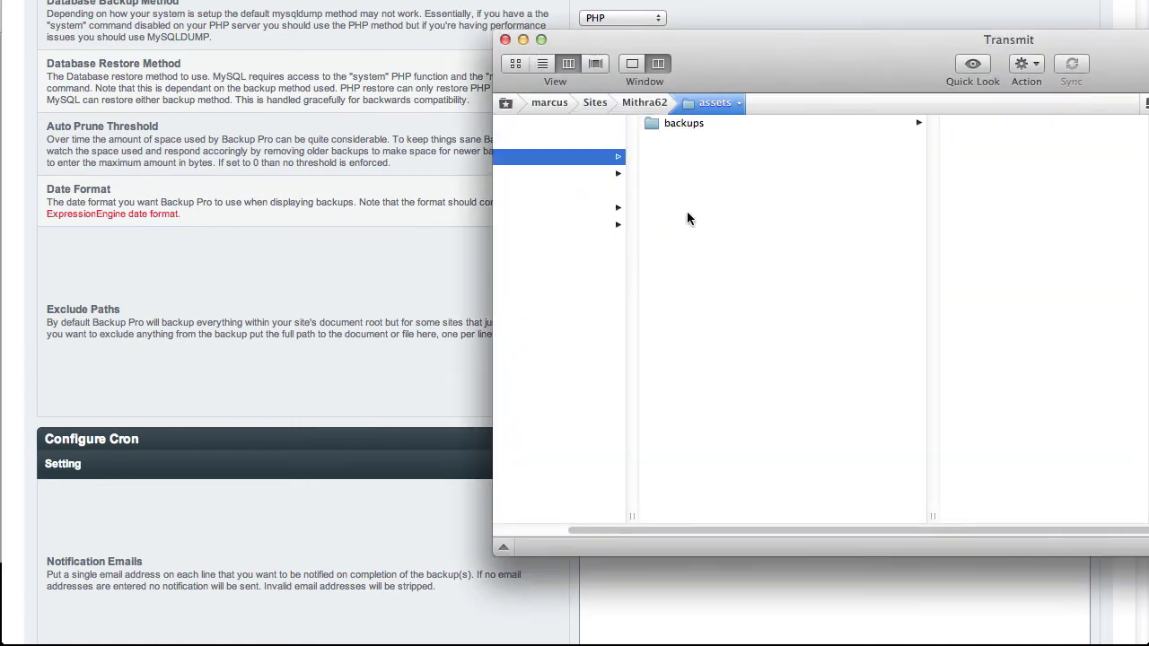
key(super+shift+n)
text(tutori)
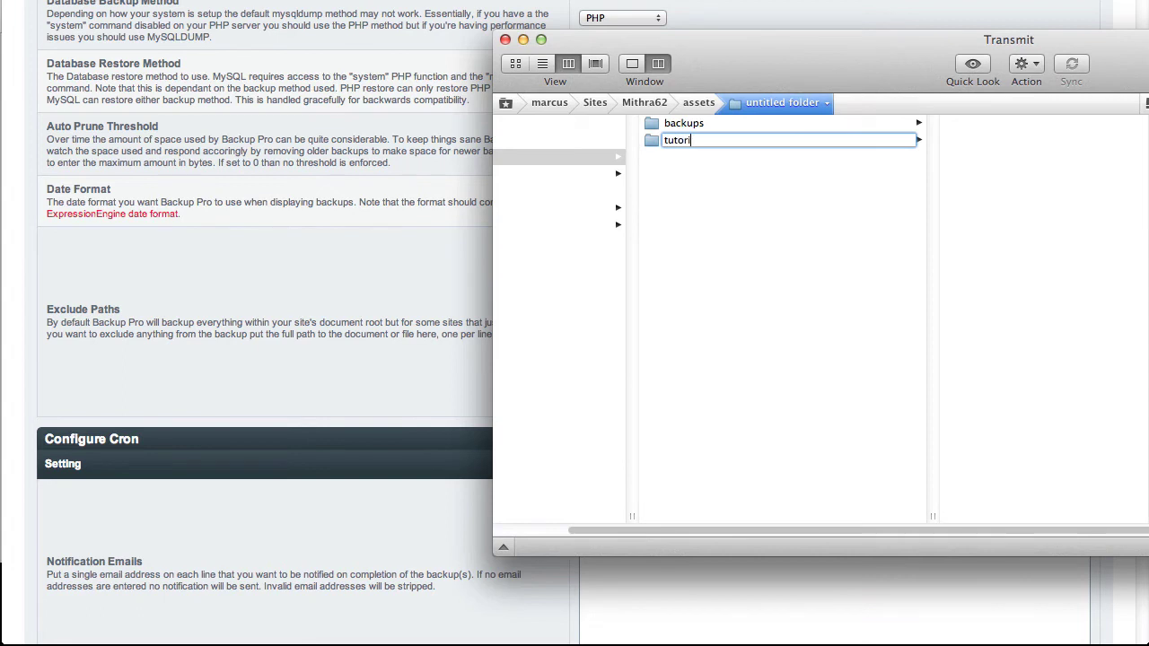
text(als)
key(Return)
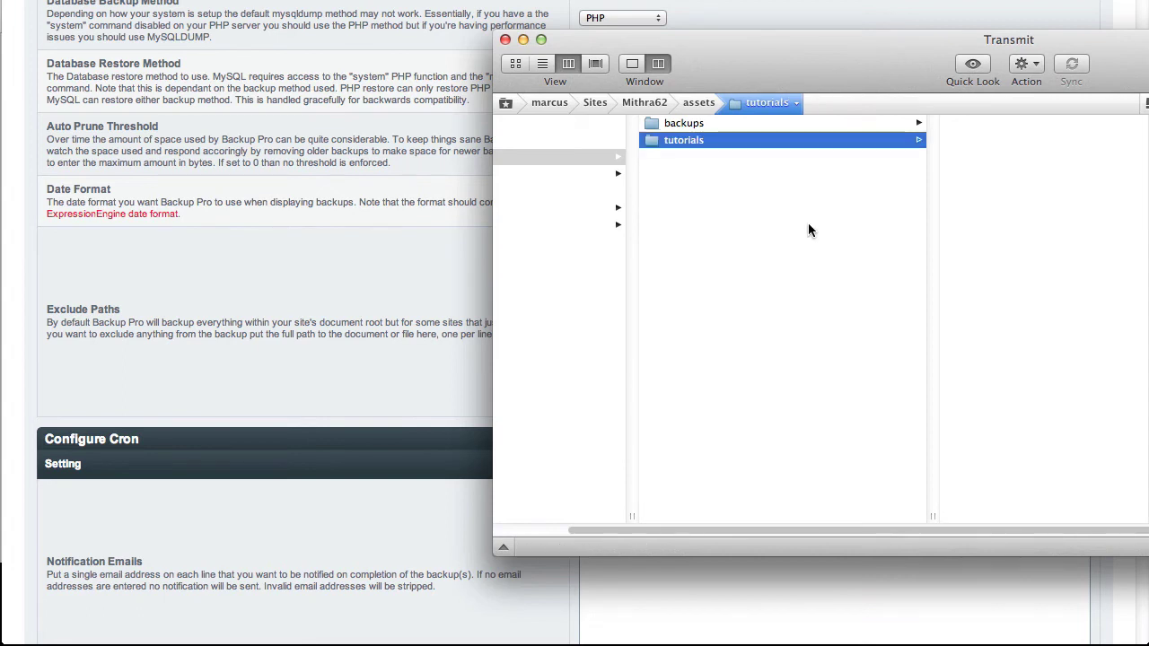
Create testfile.txt inside the tutorials folder, then return to the Backup Pro settings page.
right_click(1015, 147)
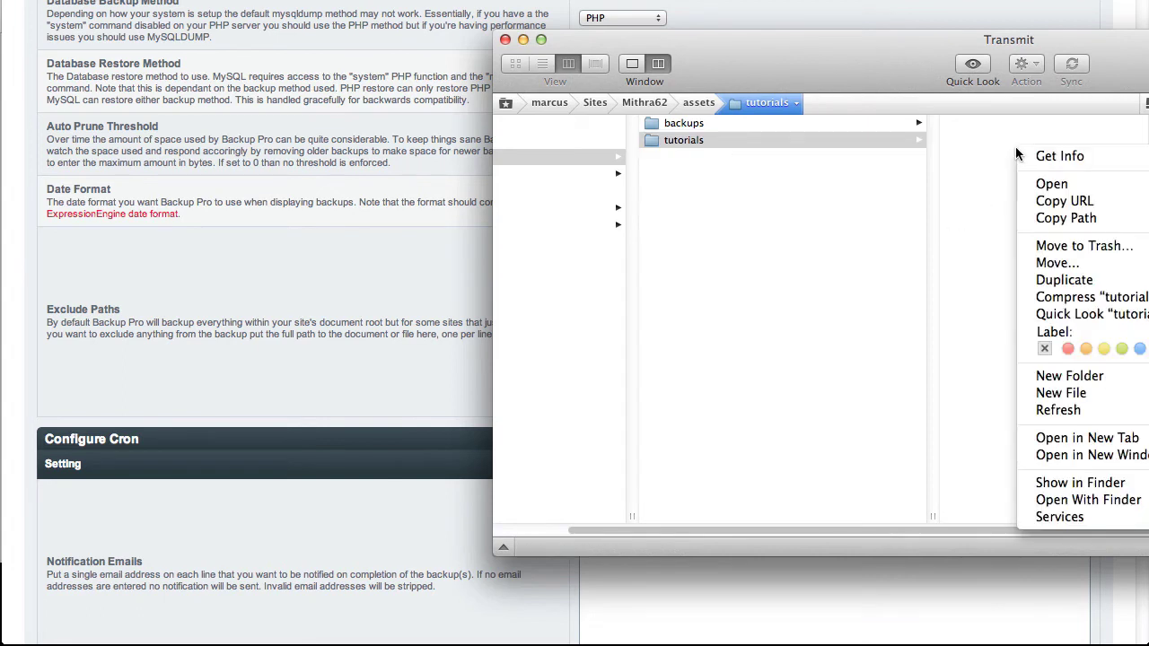
click(1059, 393)
text(test)
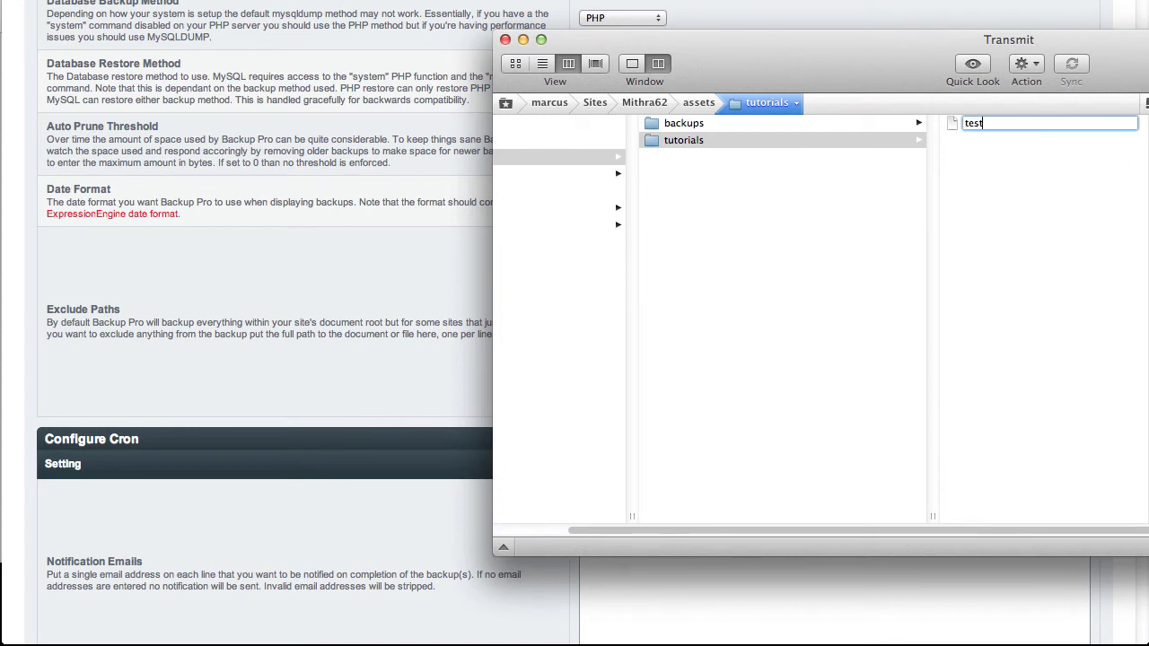
text(file.txt)
key(Return)
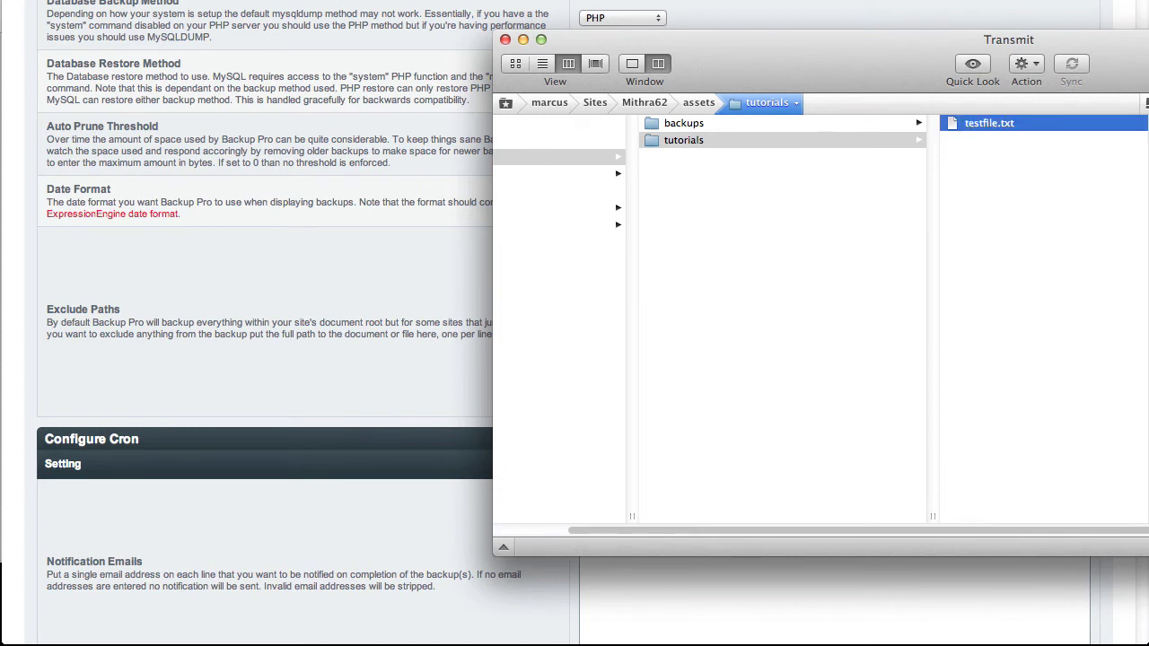
click(379, 285)
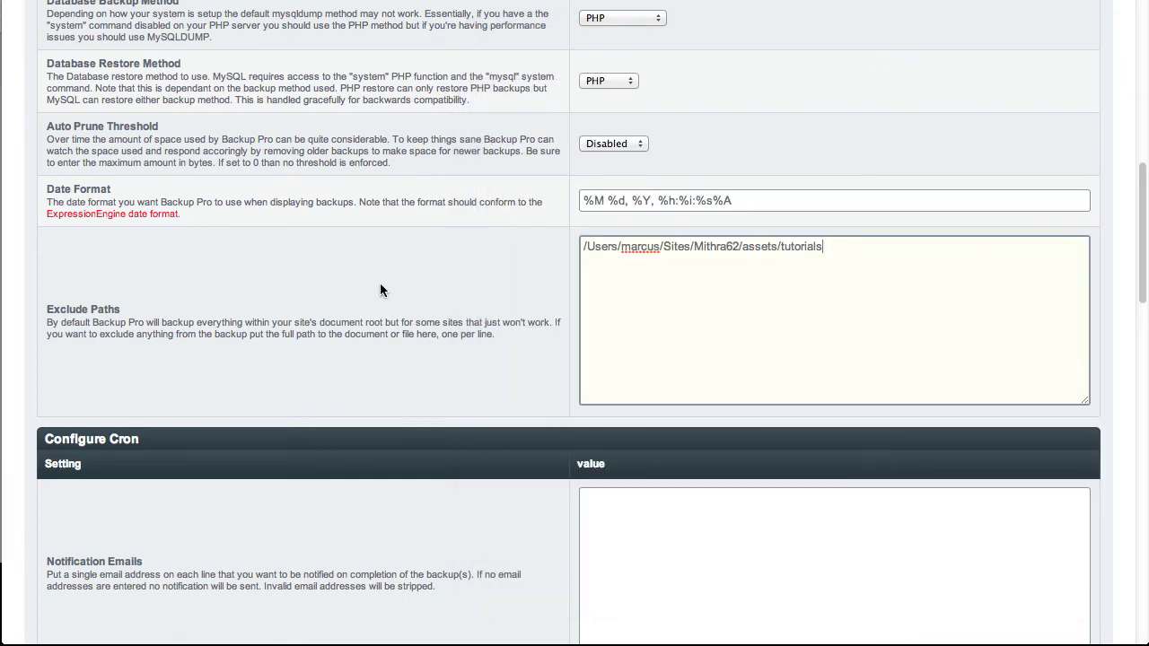
Submit the Backup Pro settings and dismiss the password manager prompt.
scroll(399, 284, down, 15)
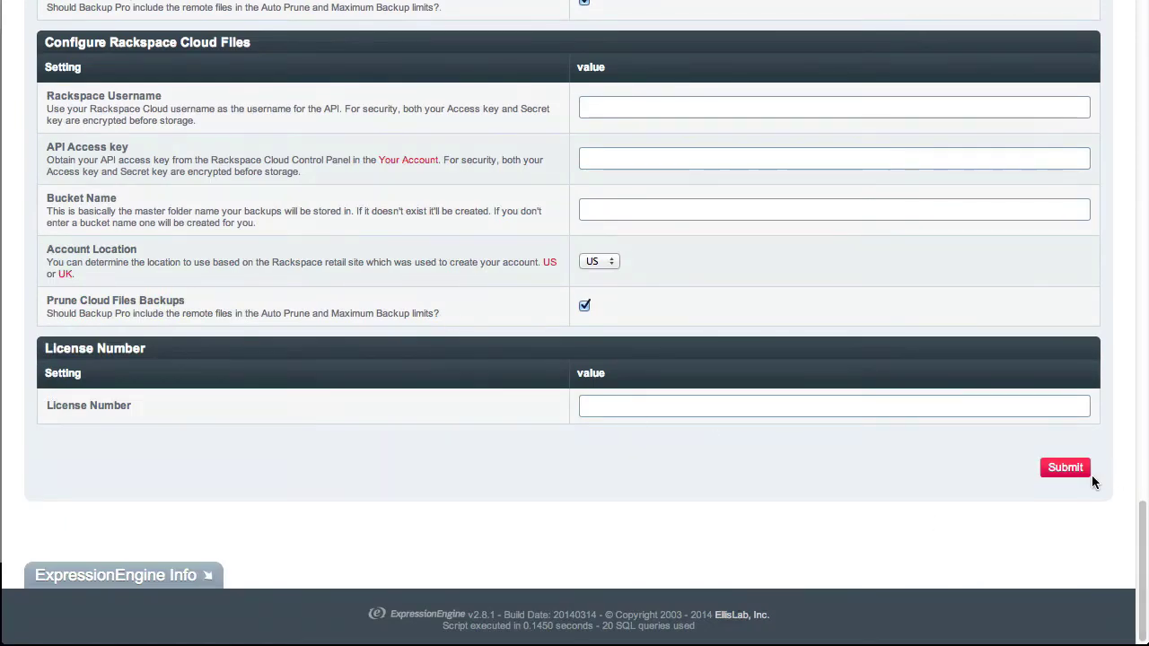
click(1068, 470)
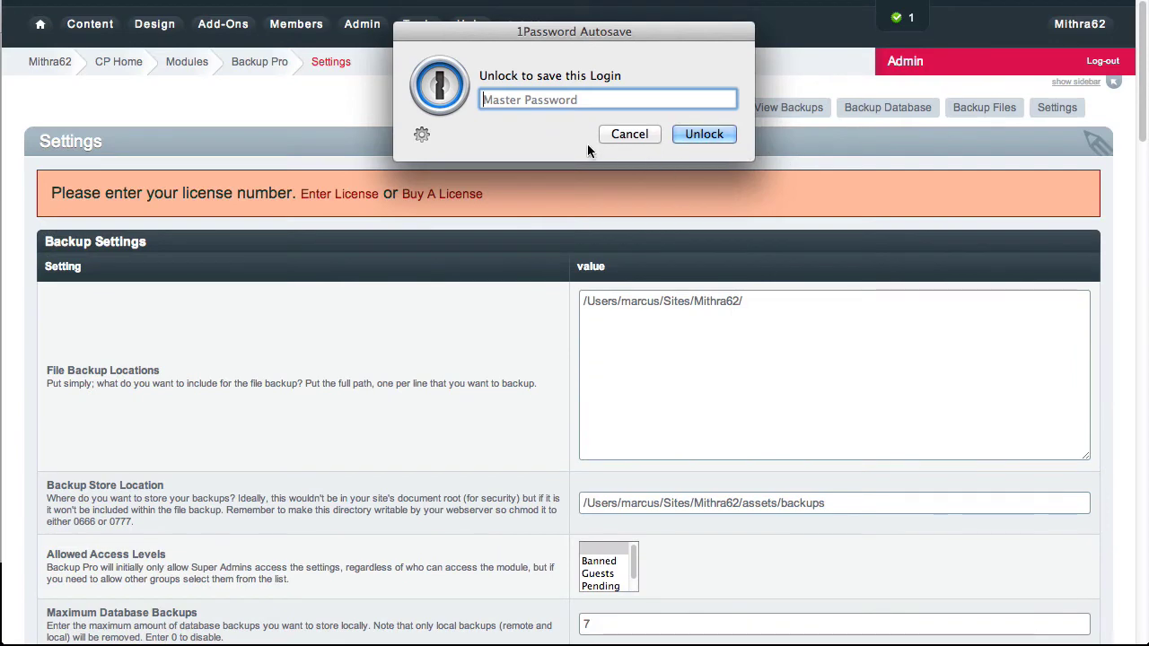
click(618, 134)
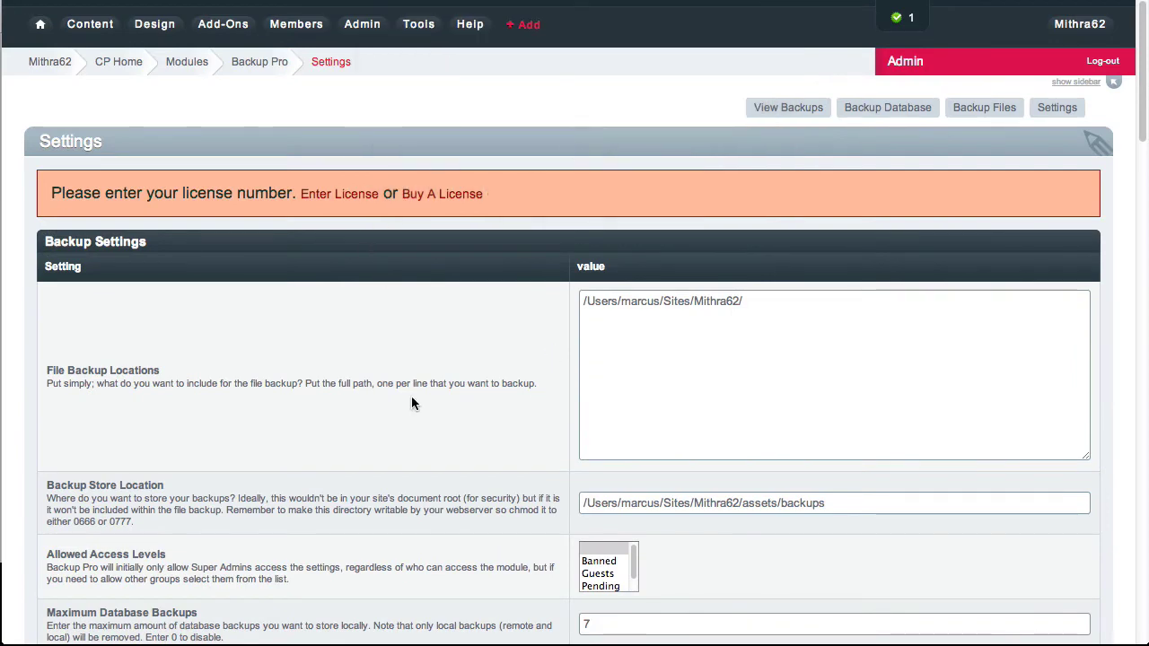
Back up the database and highlight the new May 06, 2014 backup's 15.2 kB size in the list.
click(875, 109)
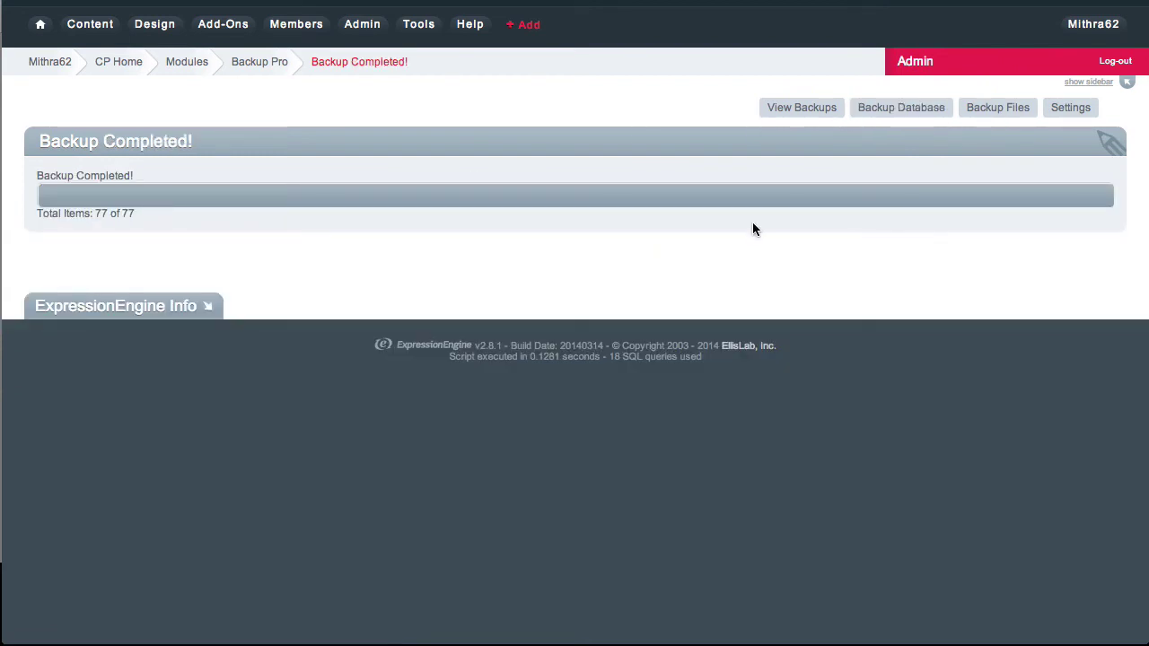
click(802, 108)
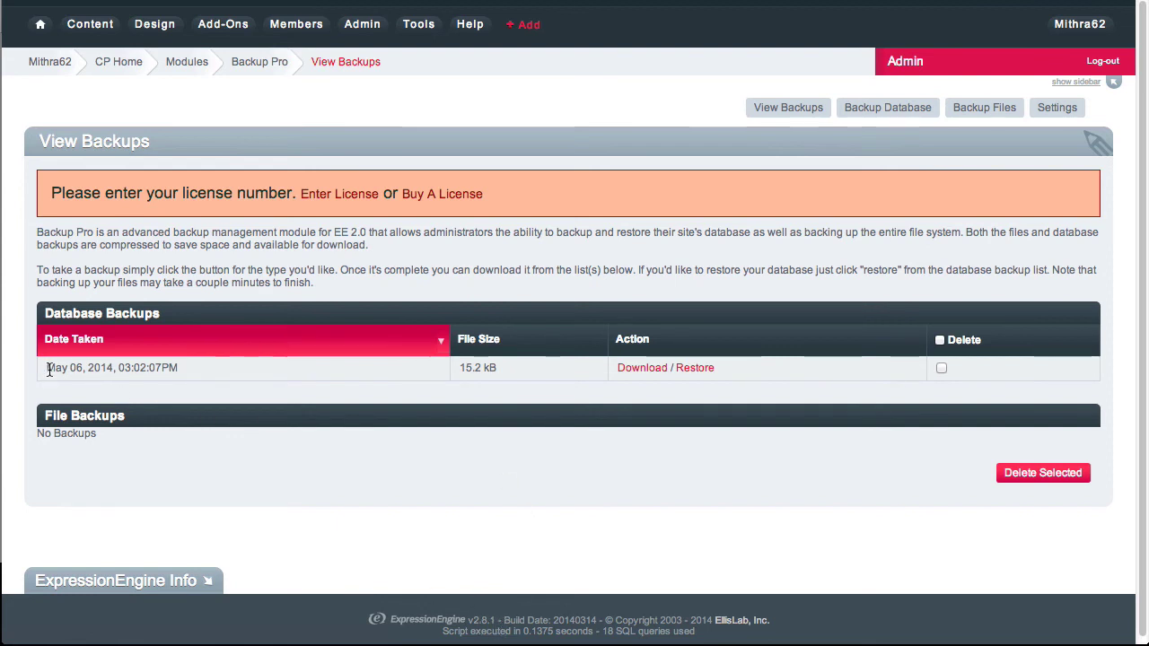
drag(46, 367, 172, 369)
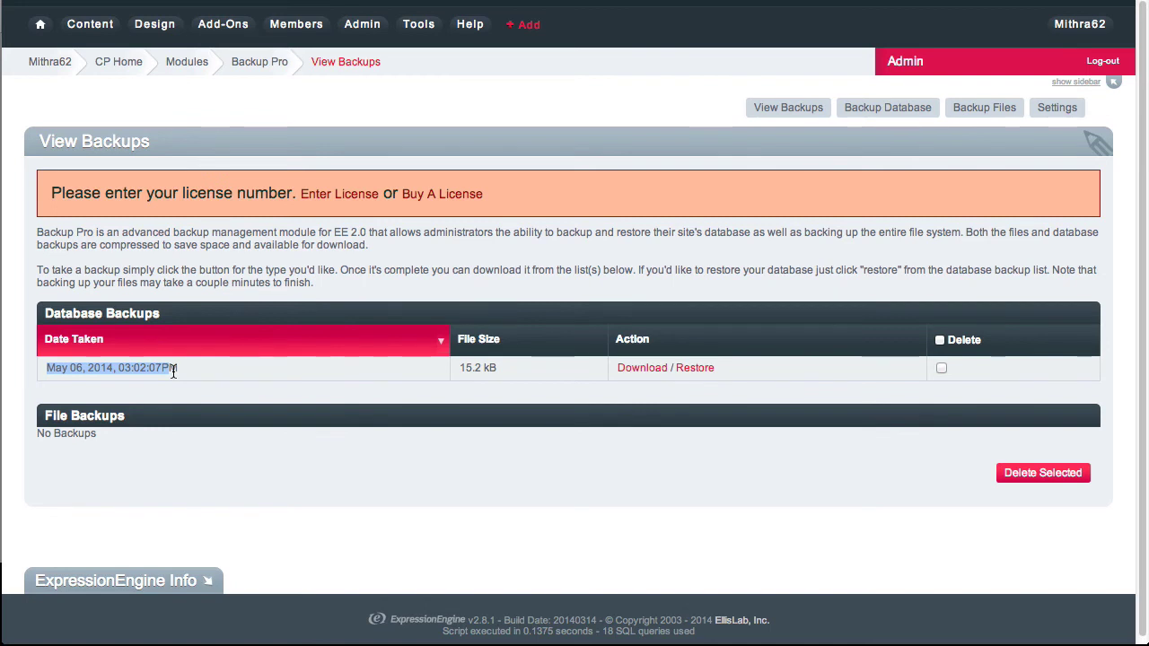
drag(459, 368, 496, 371)
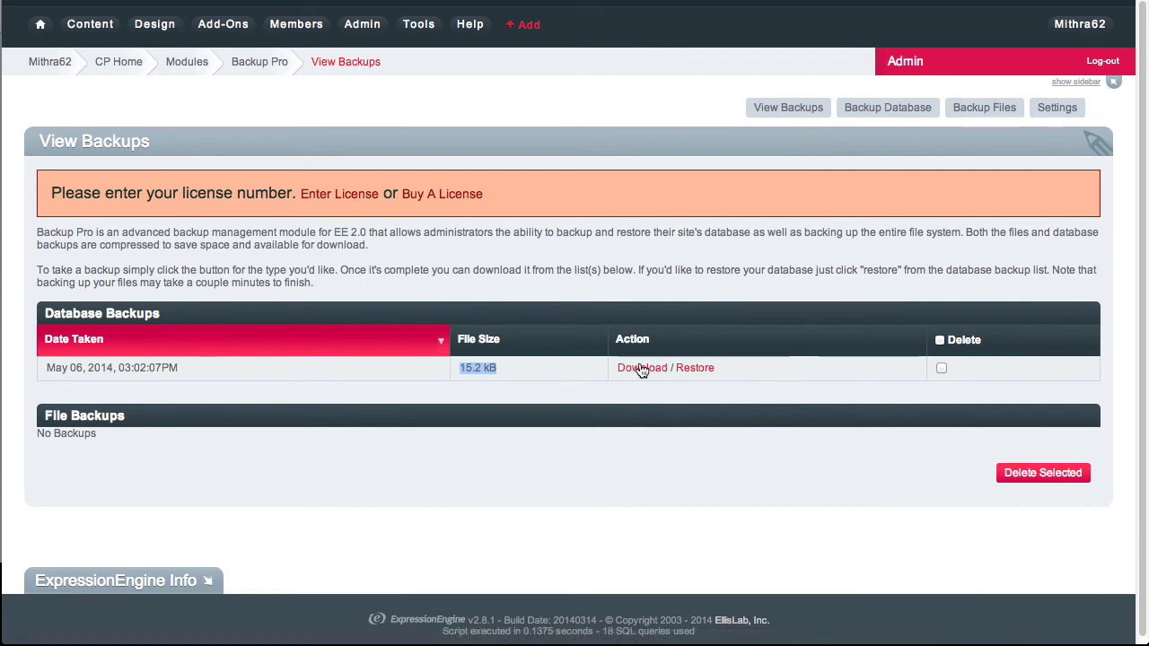
Back up the site files and highlight the new 6.67 MB file backup in the backup list.
click(987, 109)
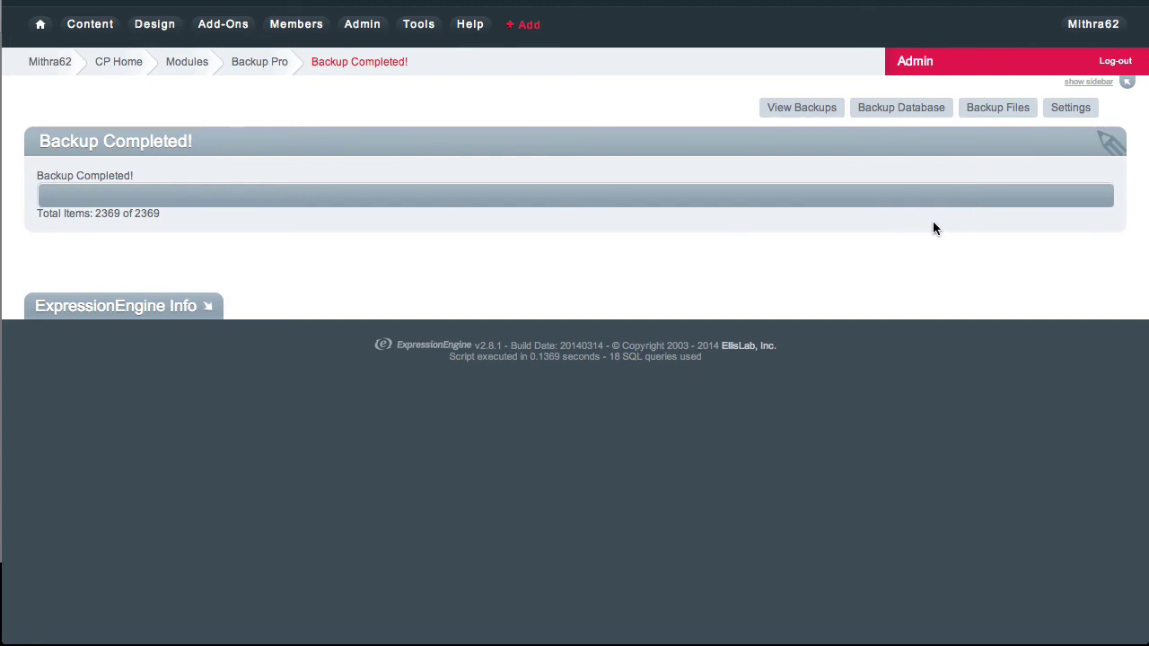
click(807, 111)
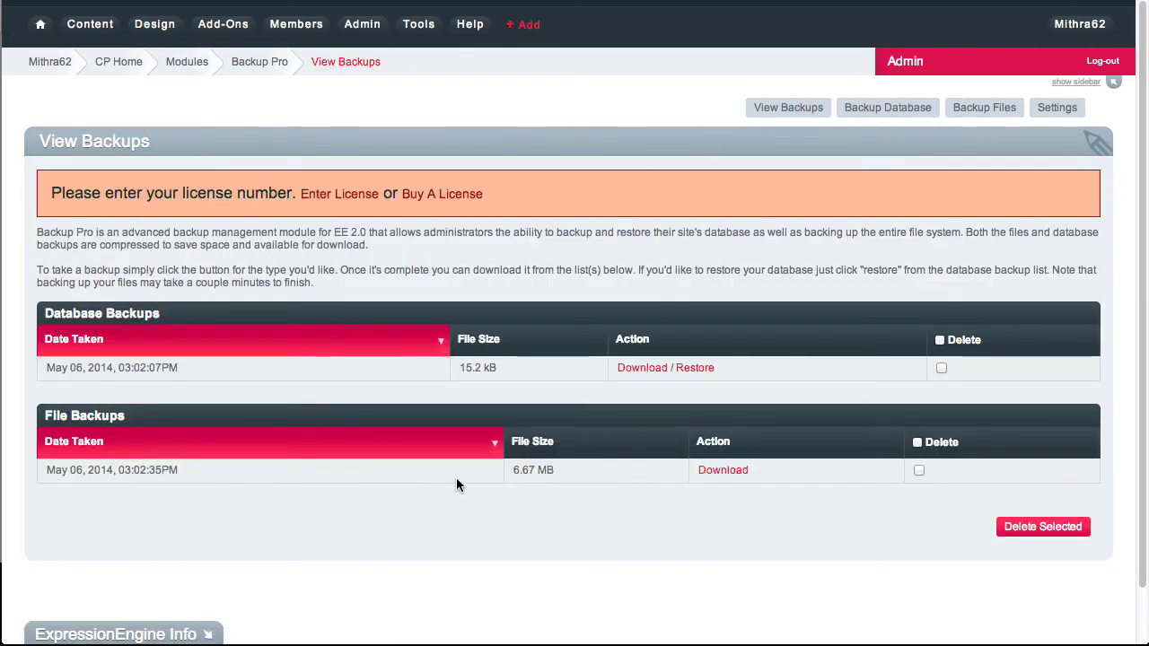
drag(514, 470, 559, 473)
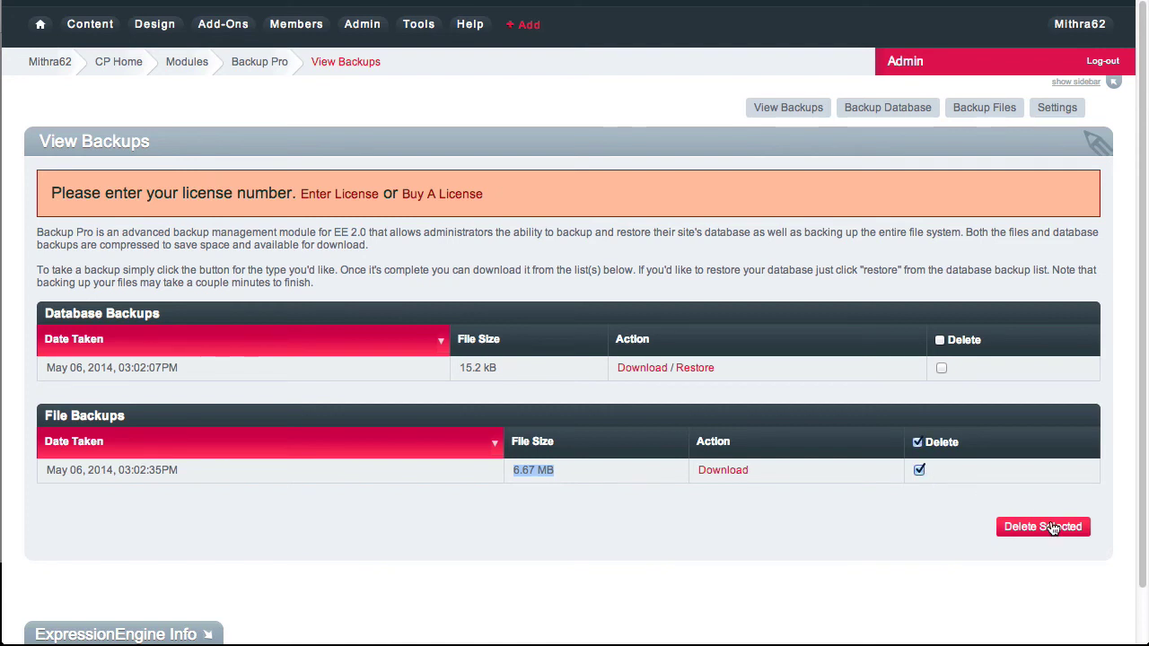
click(725, 282)
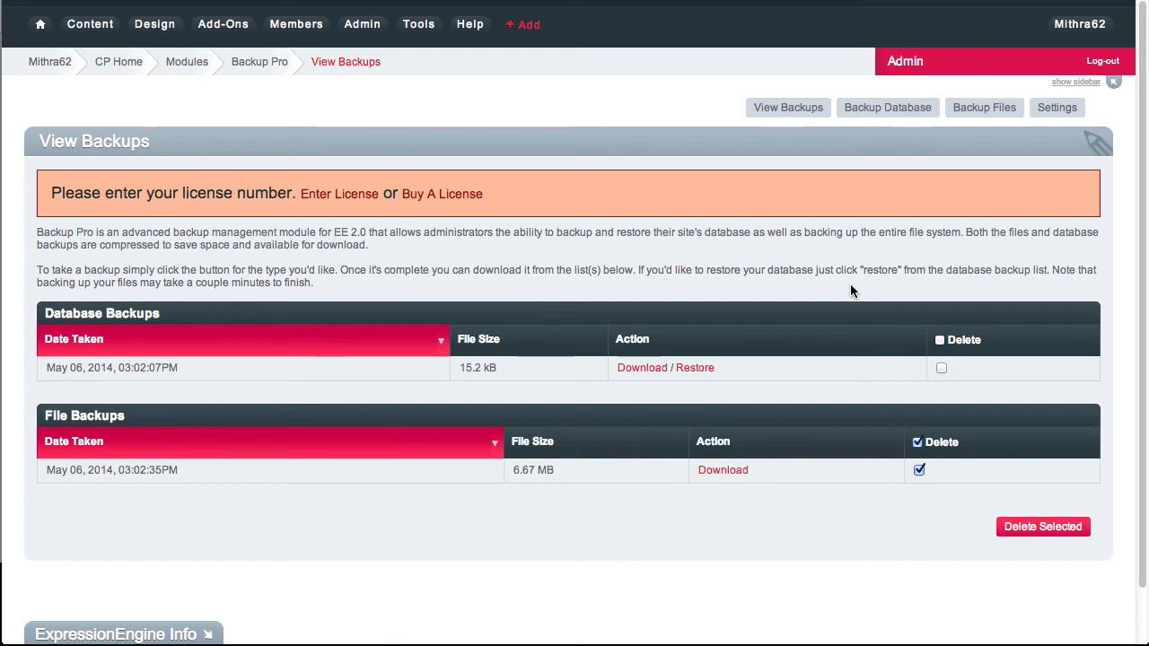
click(1056, 108)
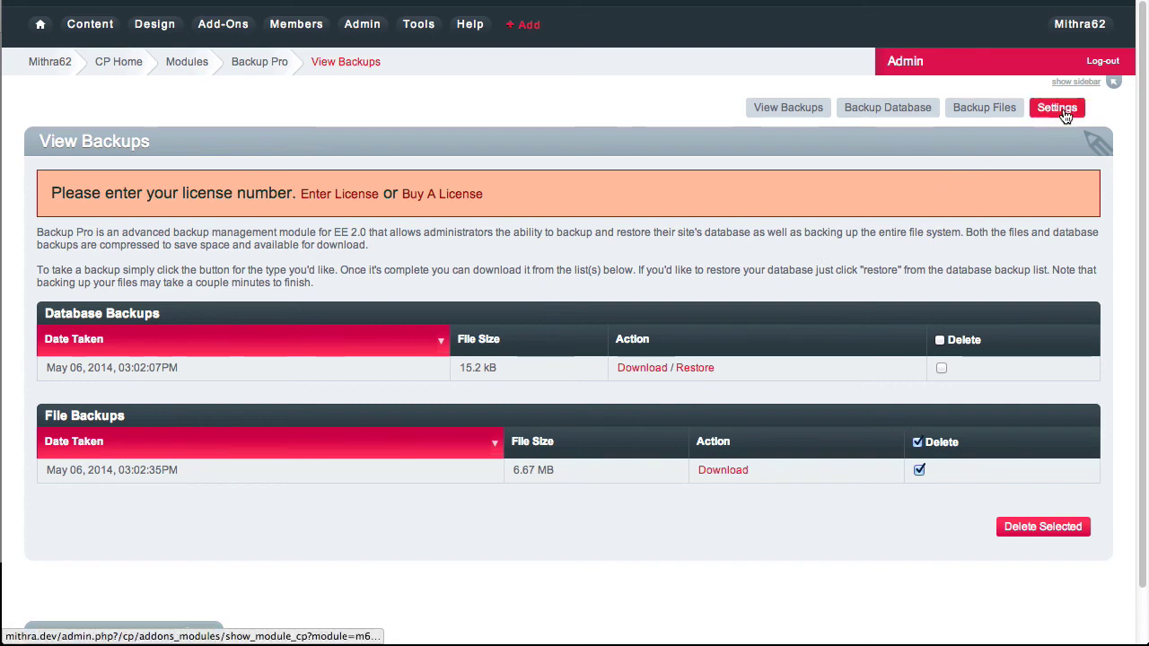
Paste a duplicate of the File Backup Locations path, then delete it, leaving the original.
click(682, 320)
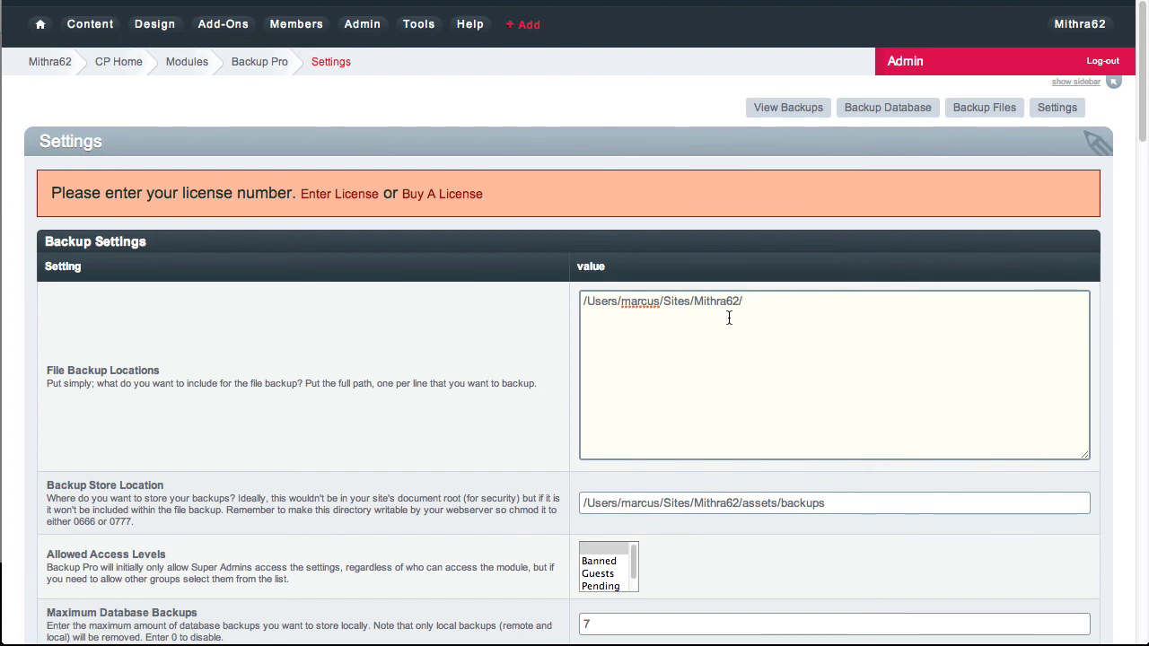
key(super+a)
key(super+c)
key(Right)
key(super+v)
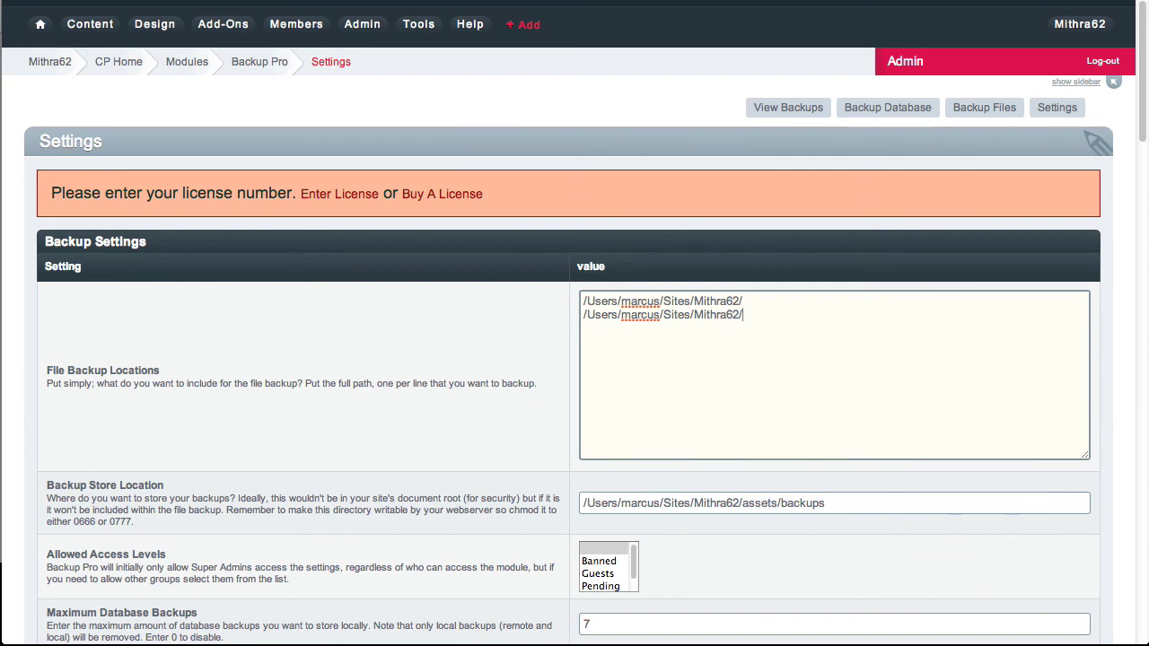
key(shift+super+Left)
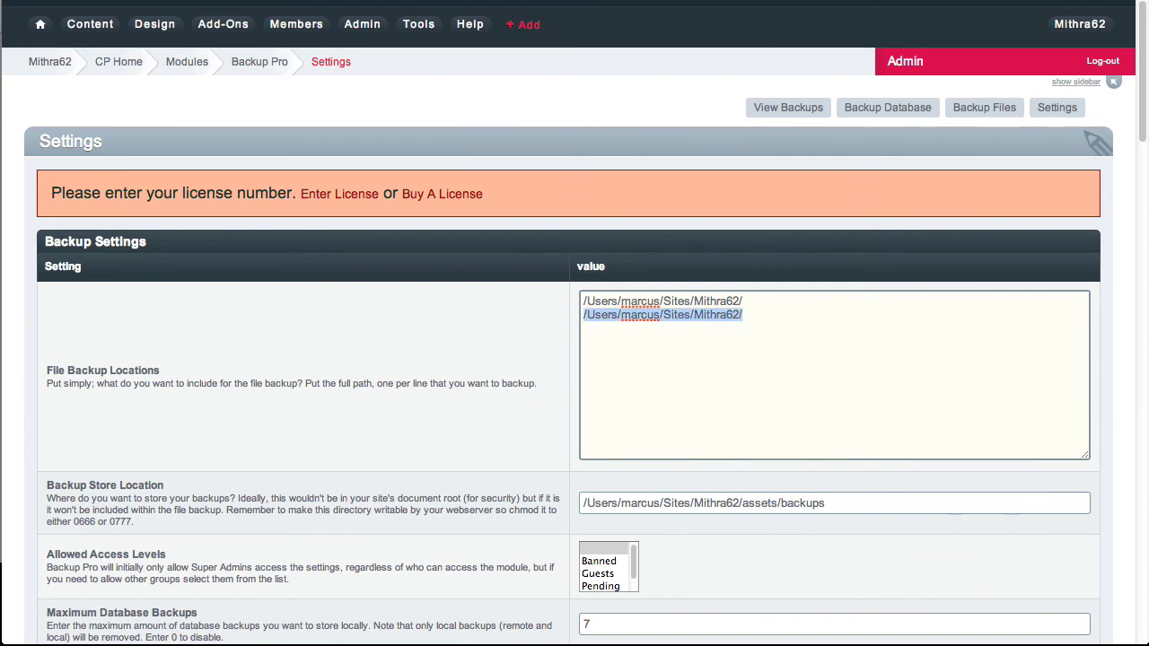
key(BackSpace)
Open the Mithra62/assets/backups folder in Transmit.
click(820, 503)
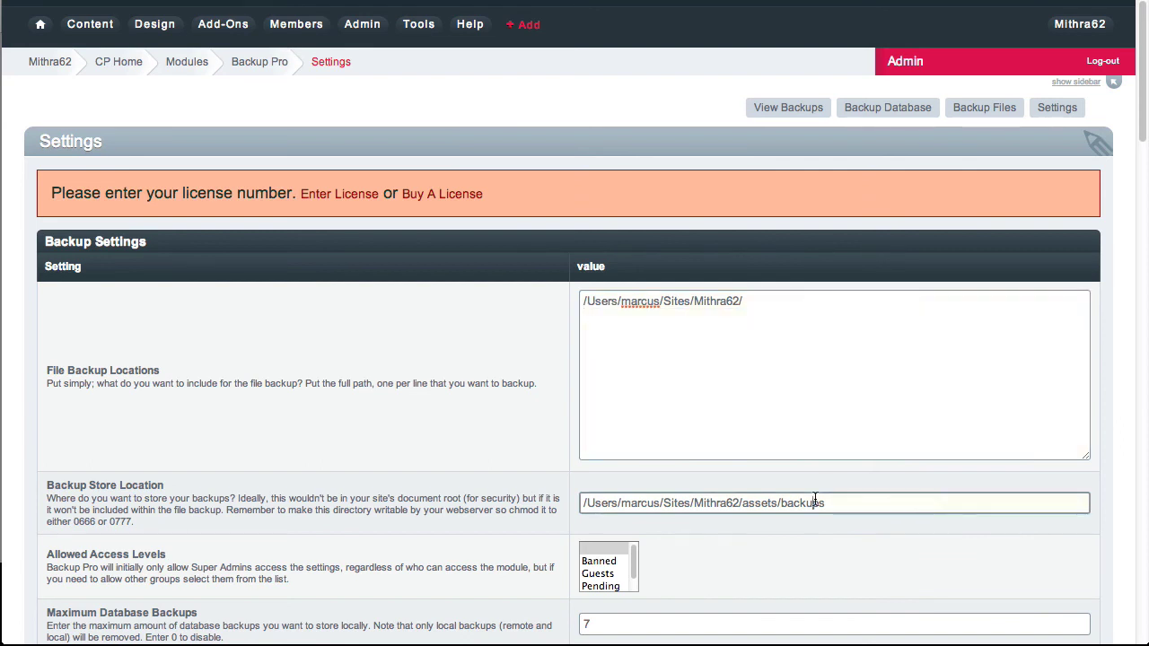
scroll(815, 499, down, 5)
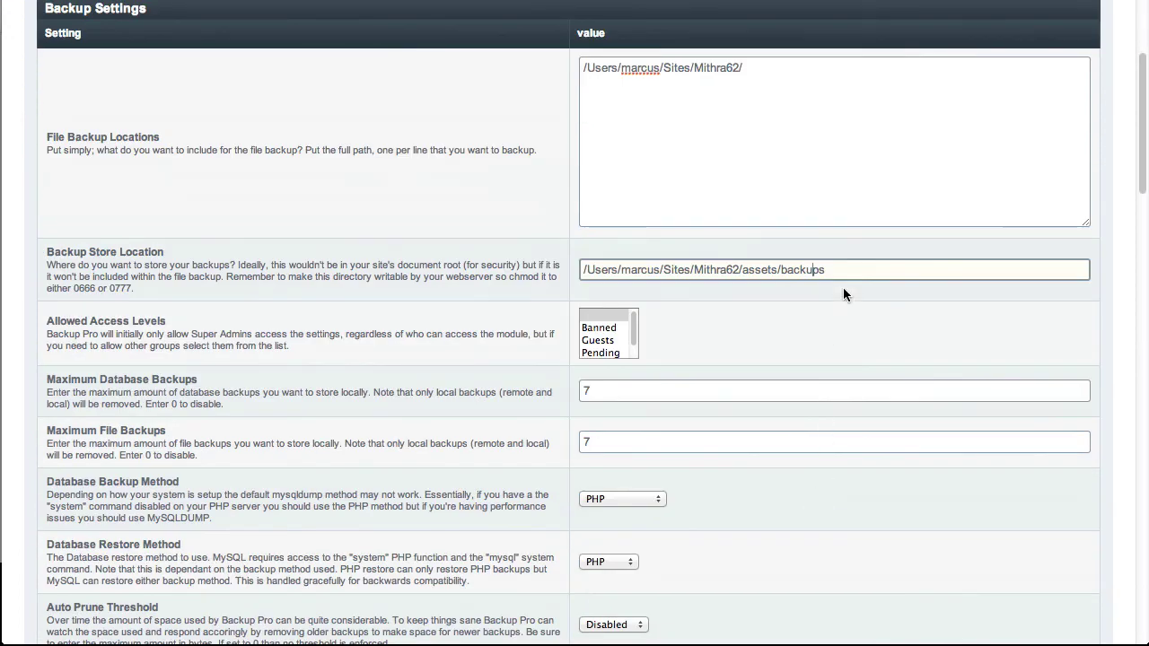
key(super+Tab)
click(681, 129)
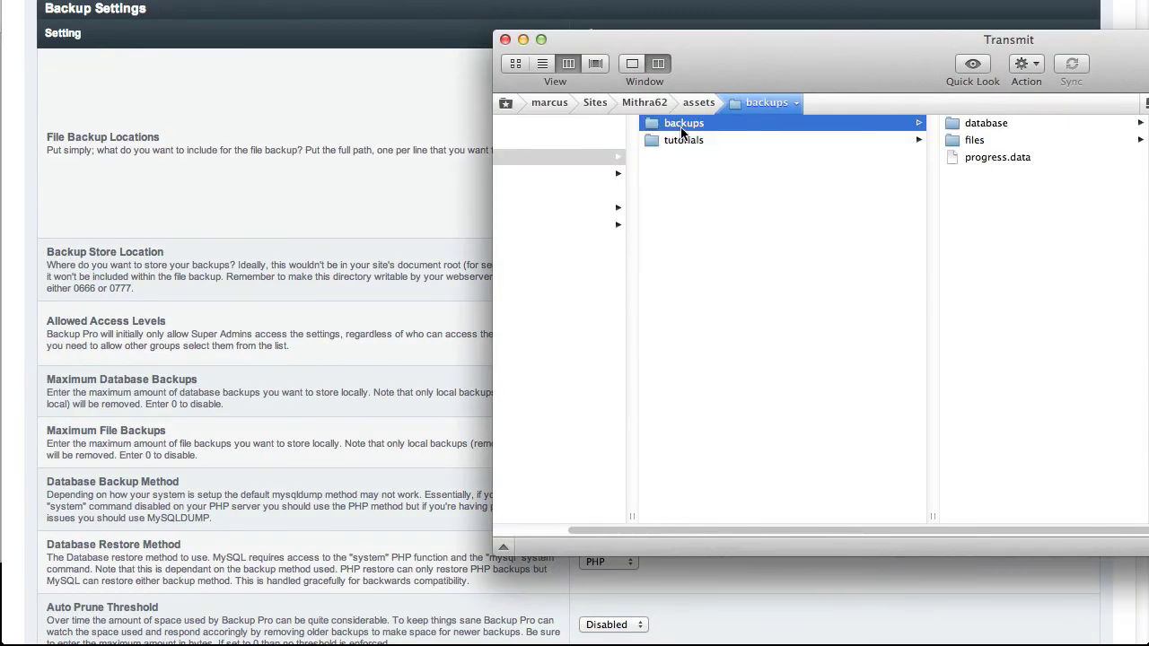
Check the .sql.zip in the database folder and 1399406555.zip in files, then return to the browser.
click(996, 127)
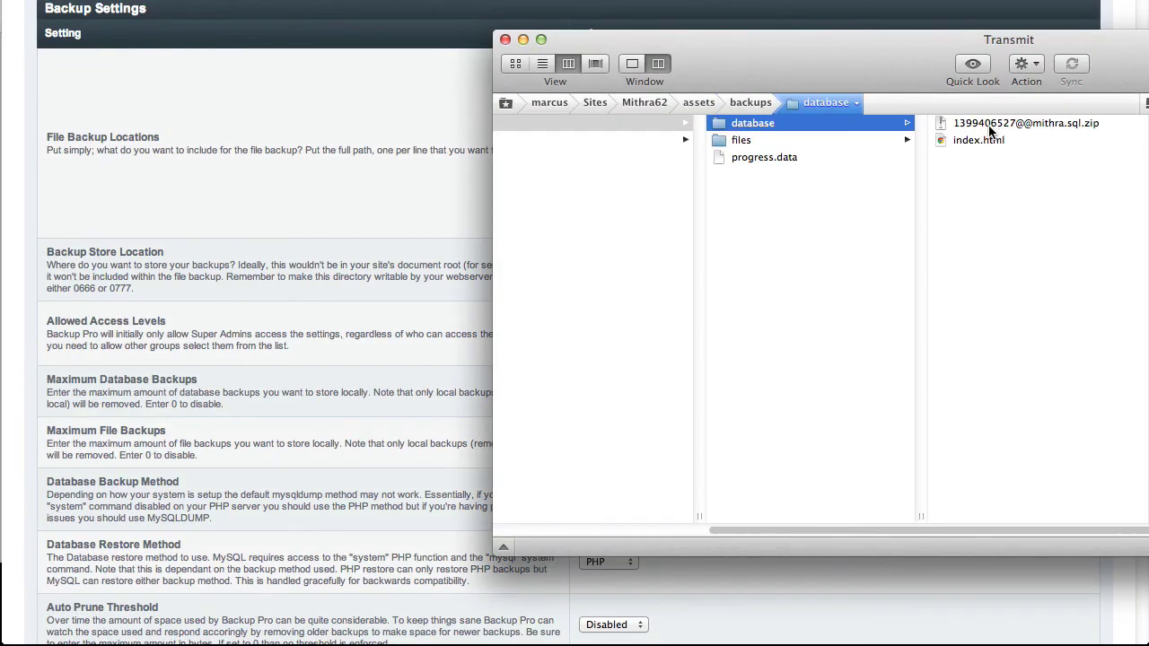
click(997, 127)
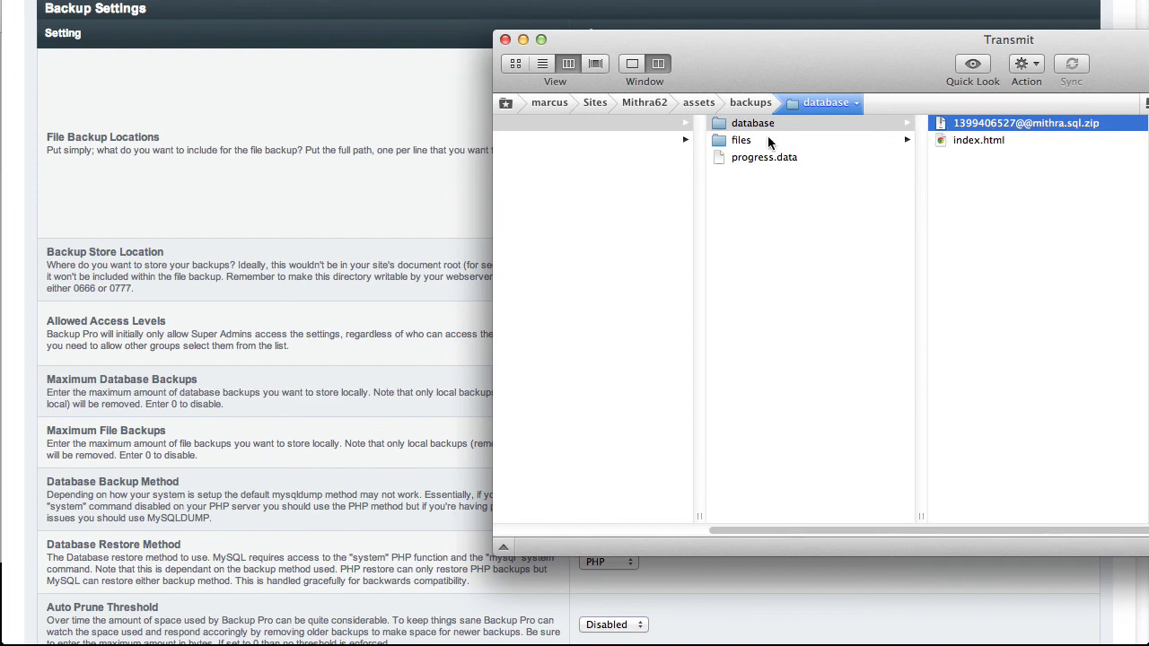
click(824, 139)
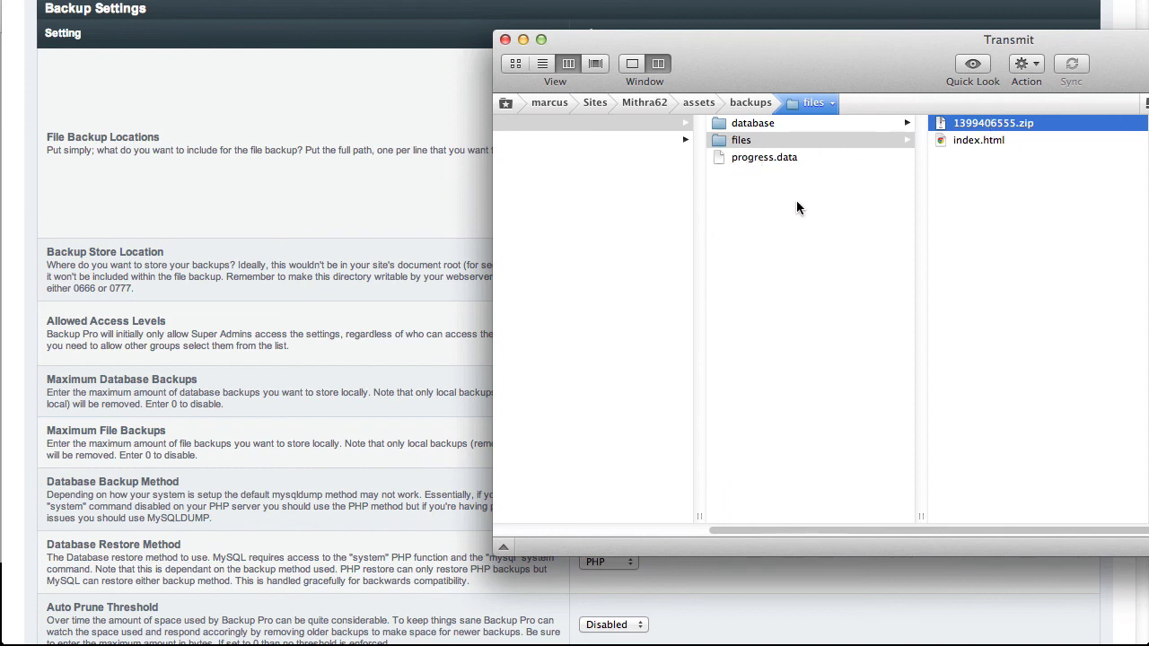
click(419, 193)
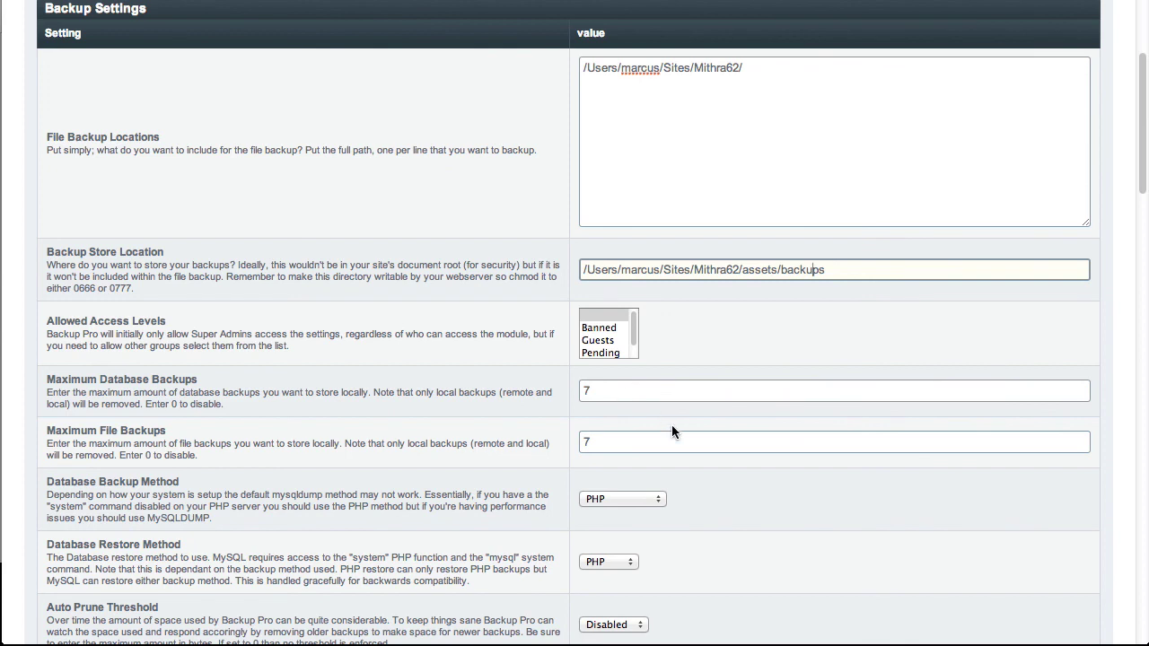
scroll(675, 441, down, 2)
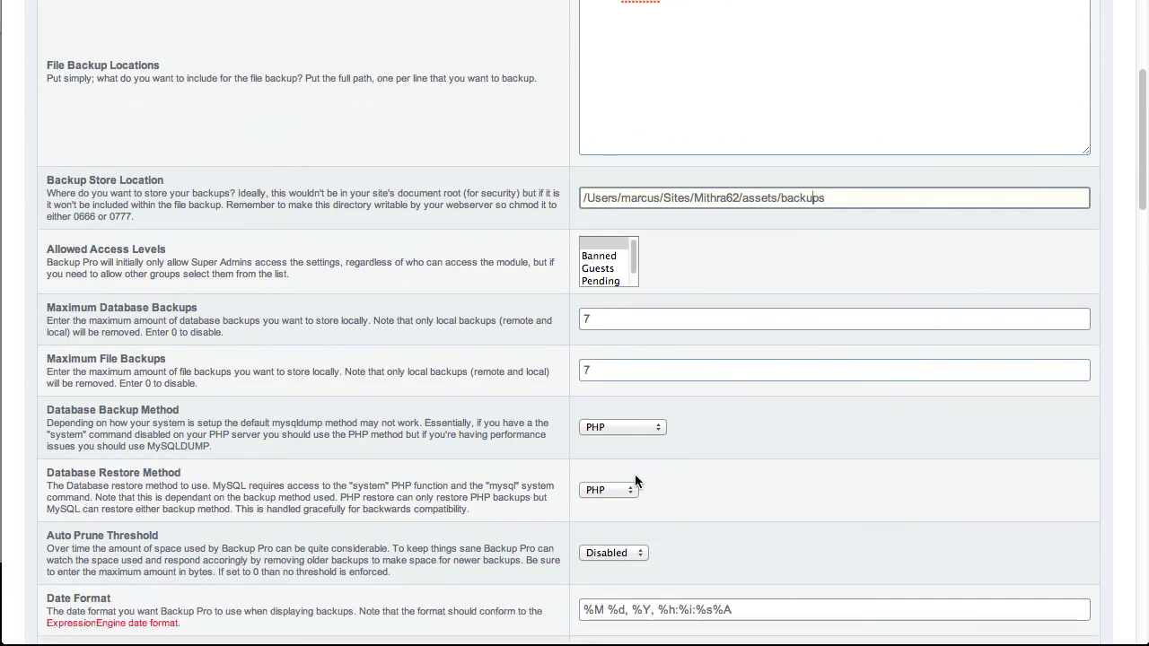
scroll(635, 482, down, 3)
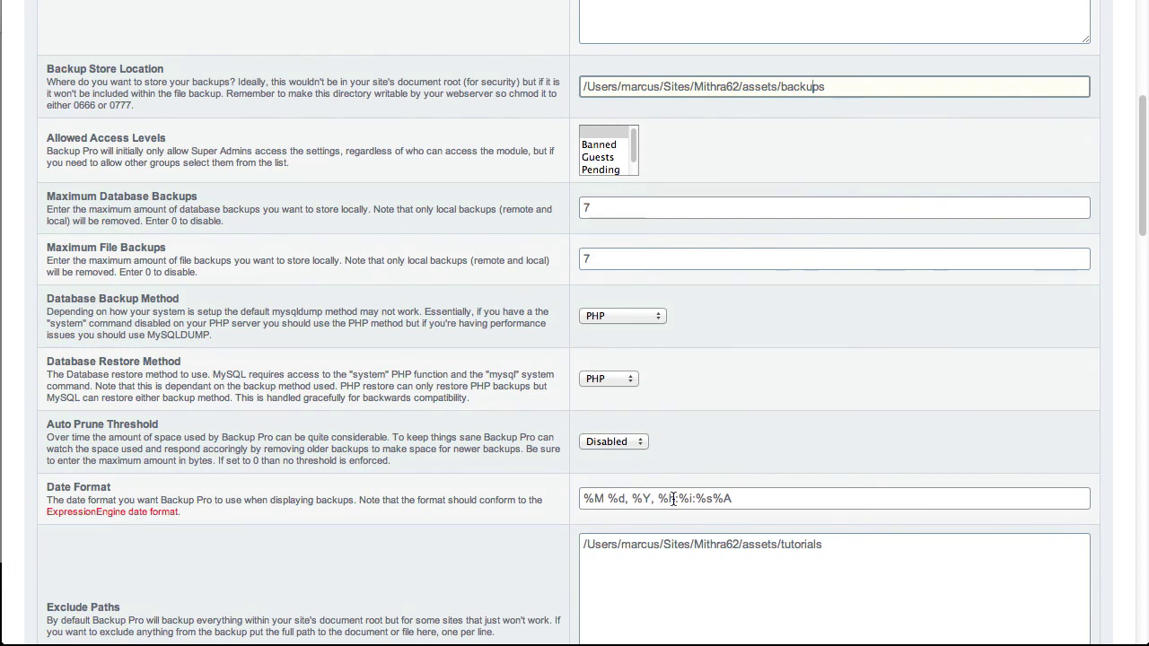
scroll(673, 499, down, 1)
scroll(672, 495, down, 2)
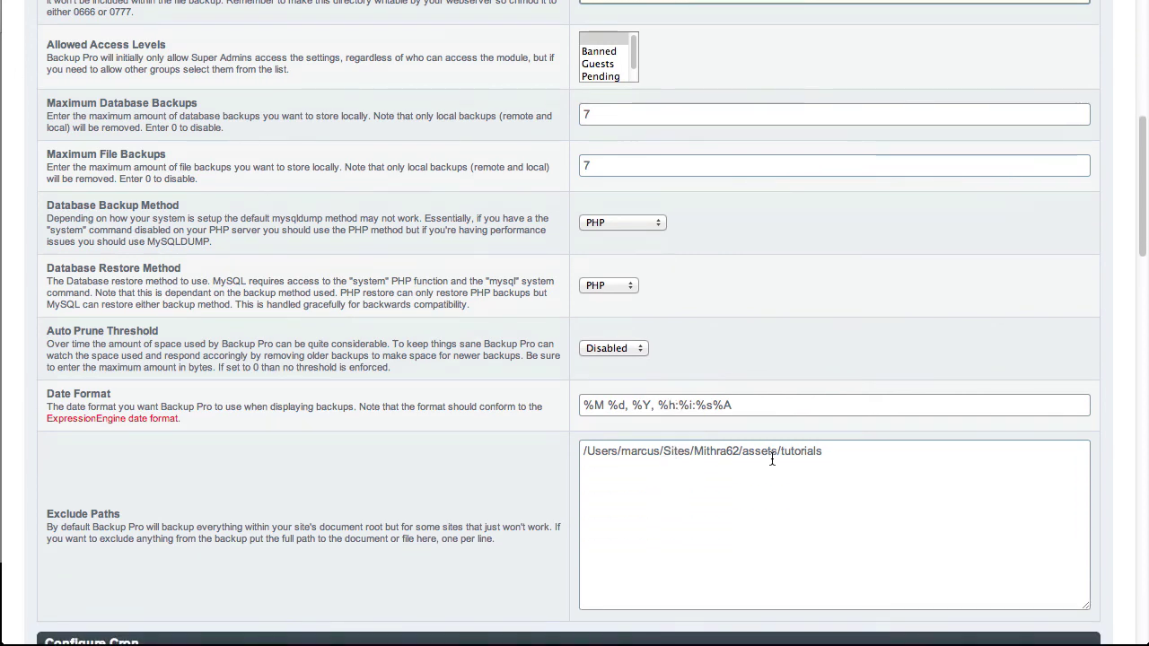
scroll(771, 460, down, 1)
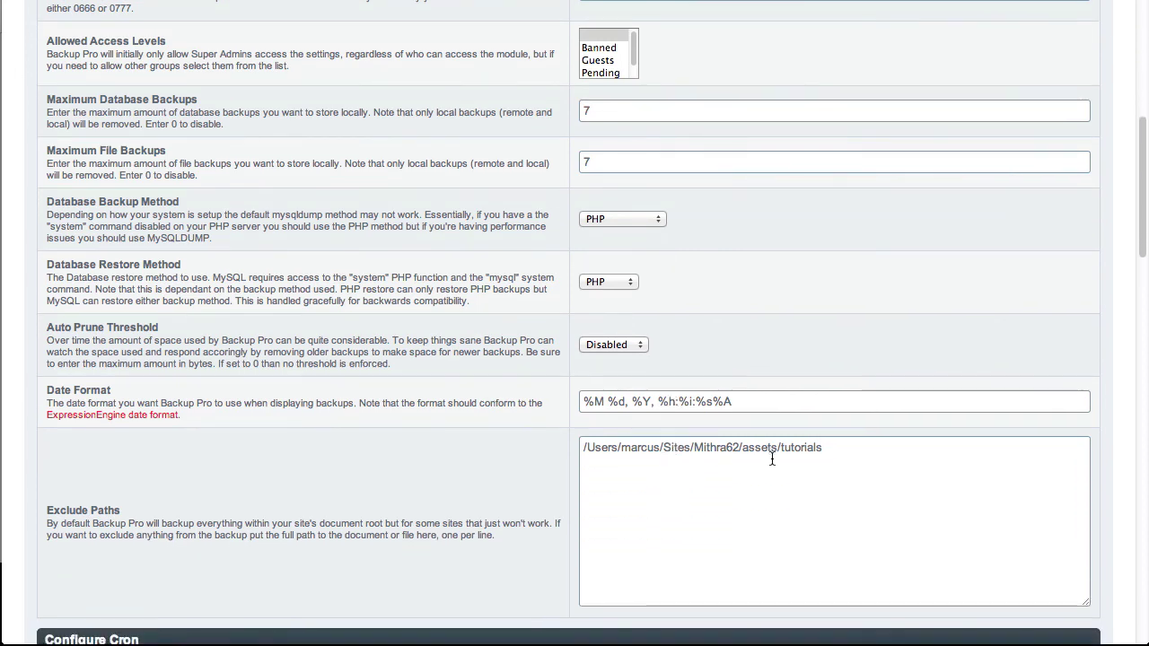